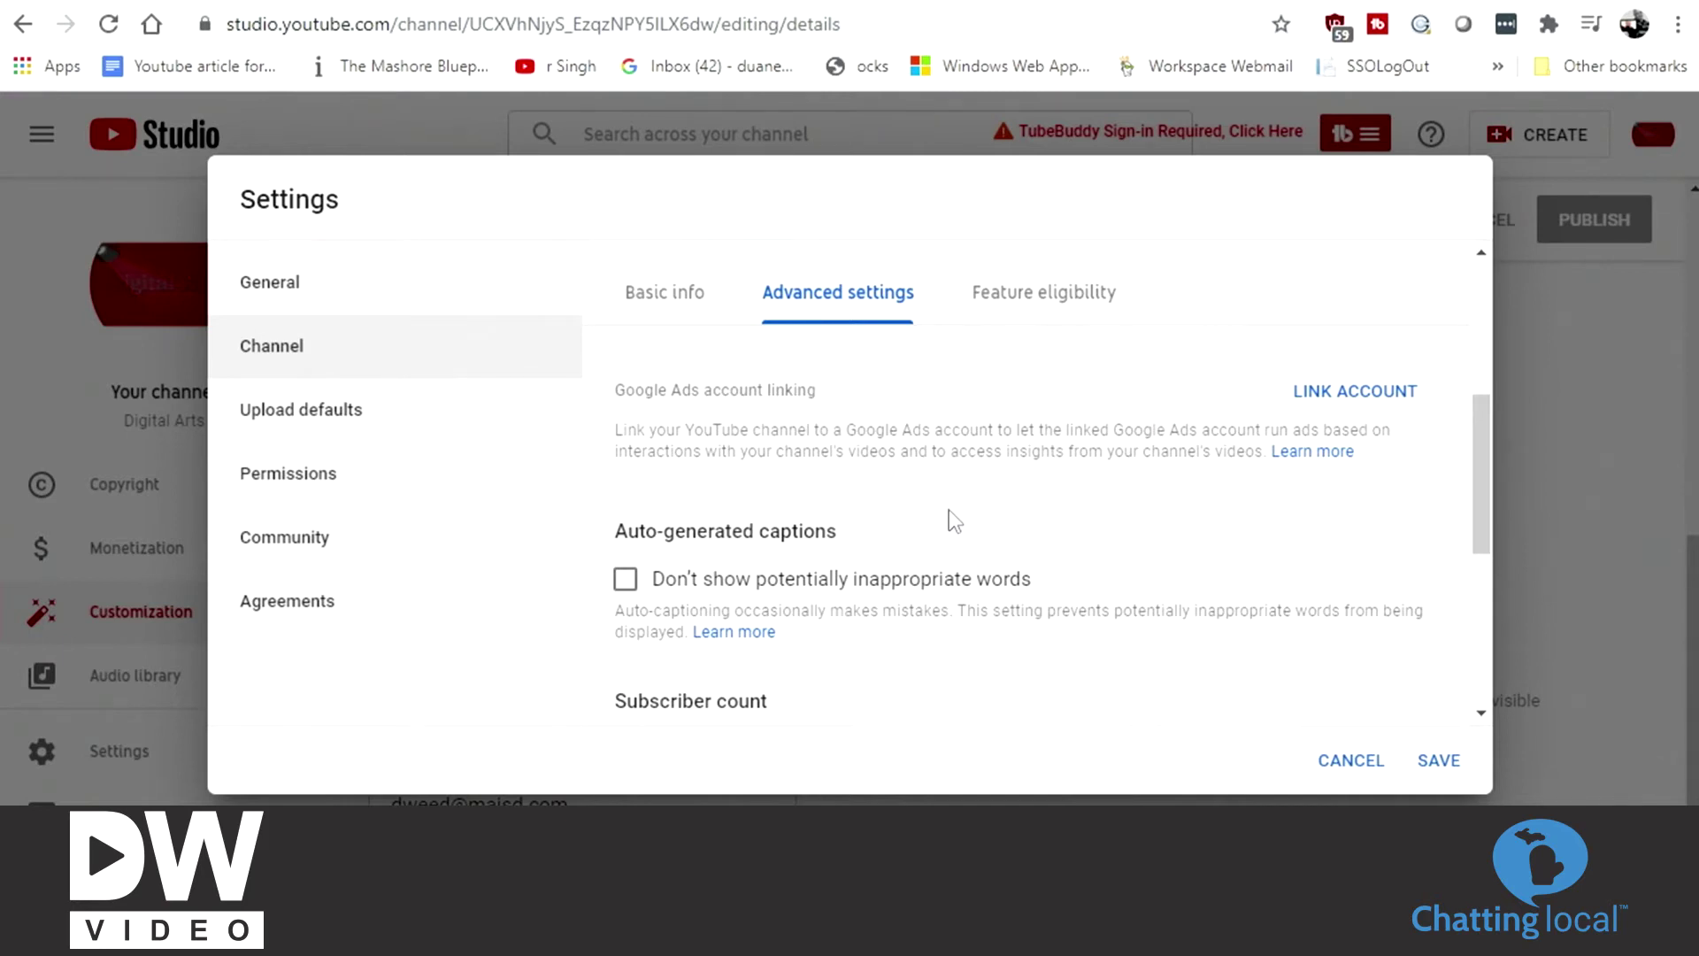
- Review the audience, Google Ads, captions and advertisement options in the channel's advanced settings and save the settings
scroll(960, 539, down, 5)
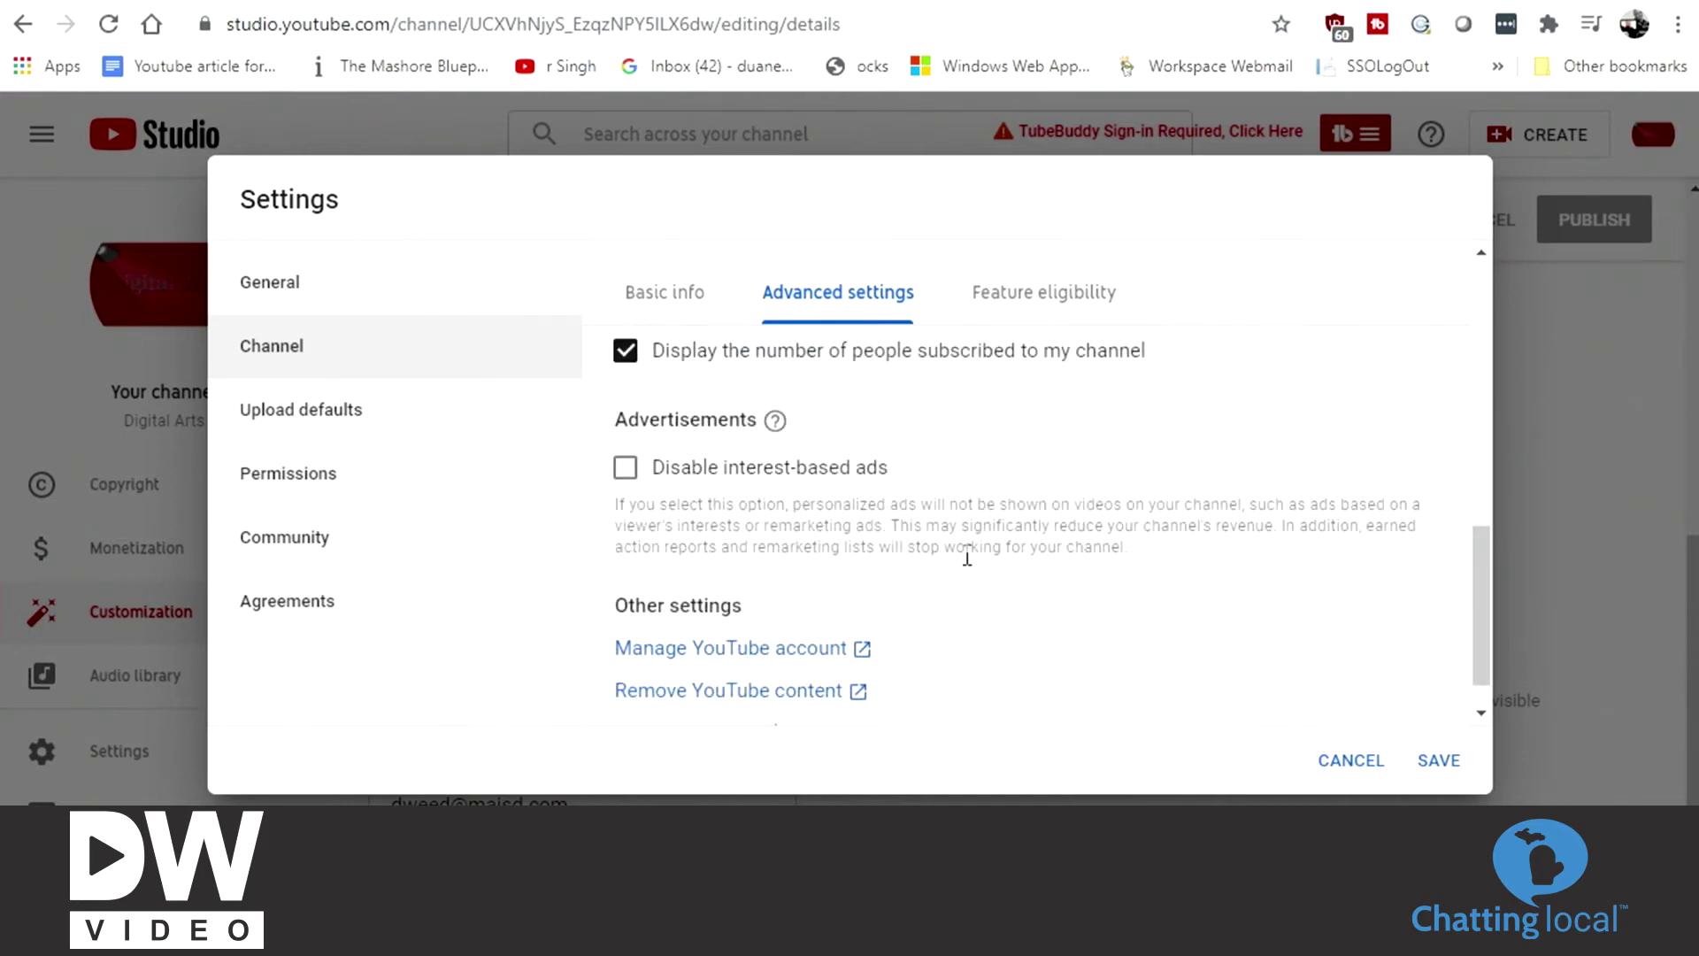
scroll(968, 557, down, 1)
scroll(968, 556, up, 10)
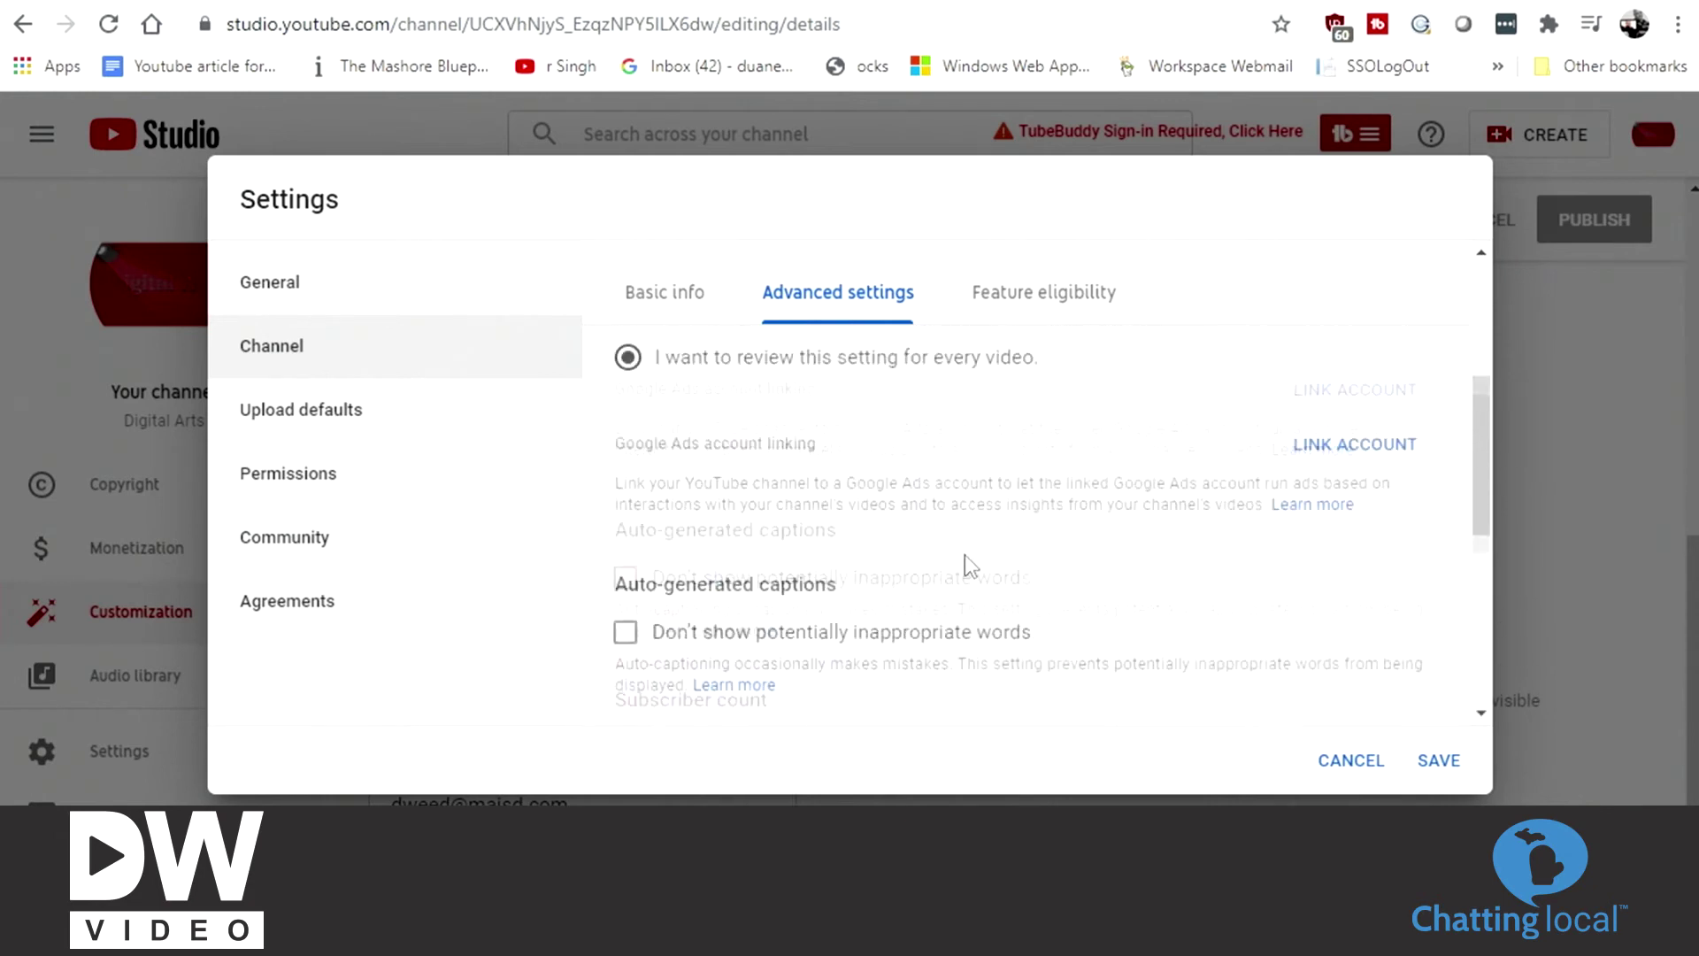
scroll(968, 555, down, 4)
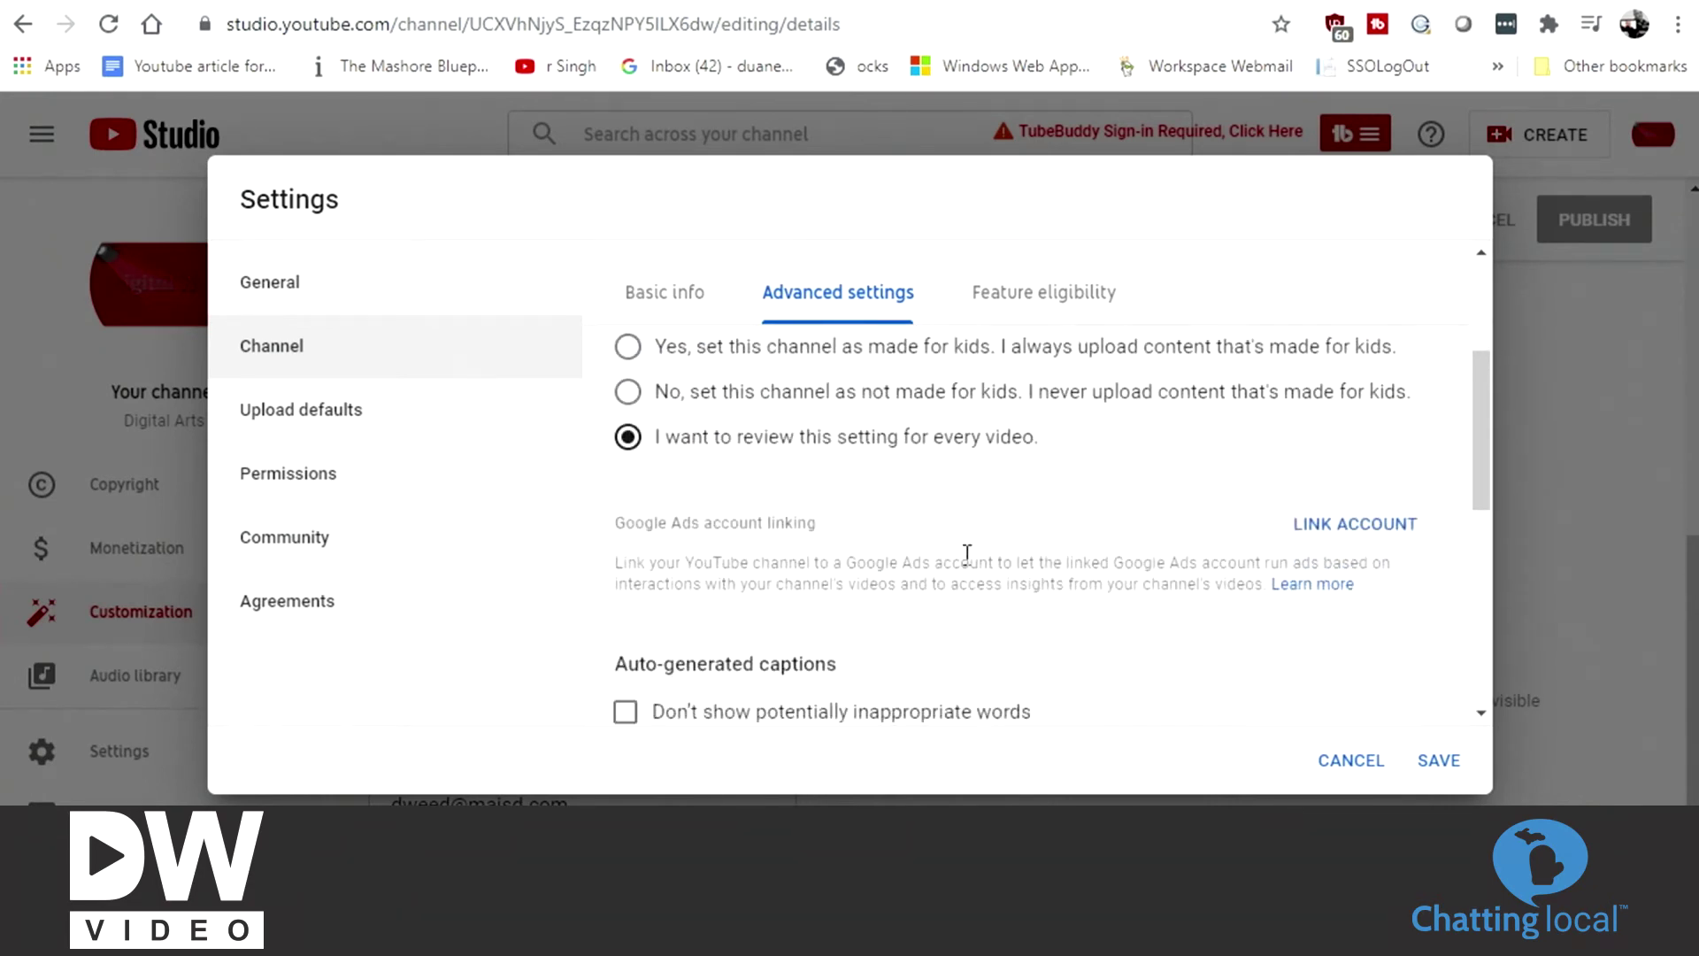
click(1437, 761)
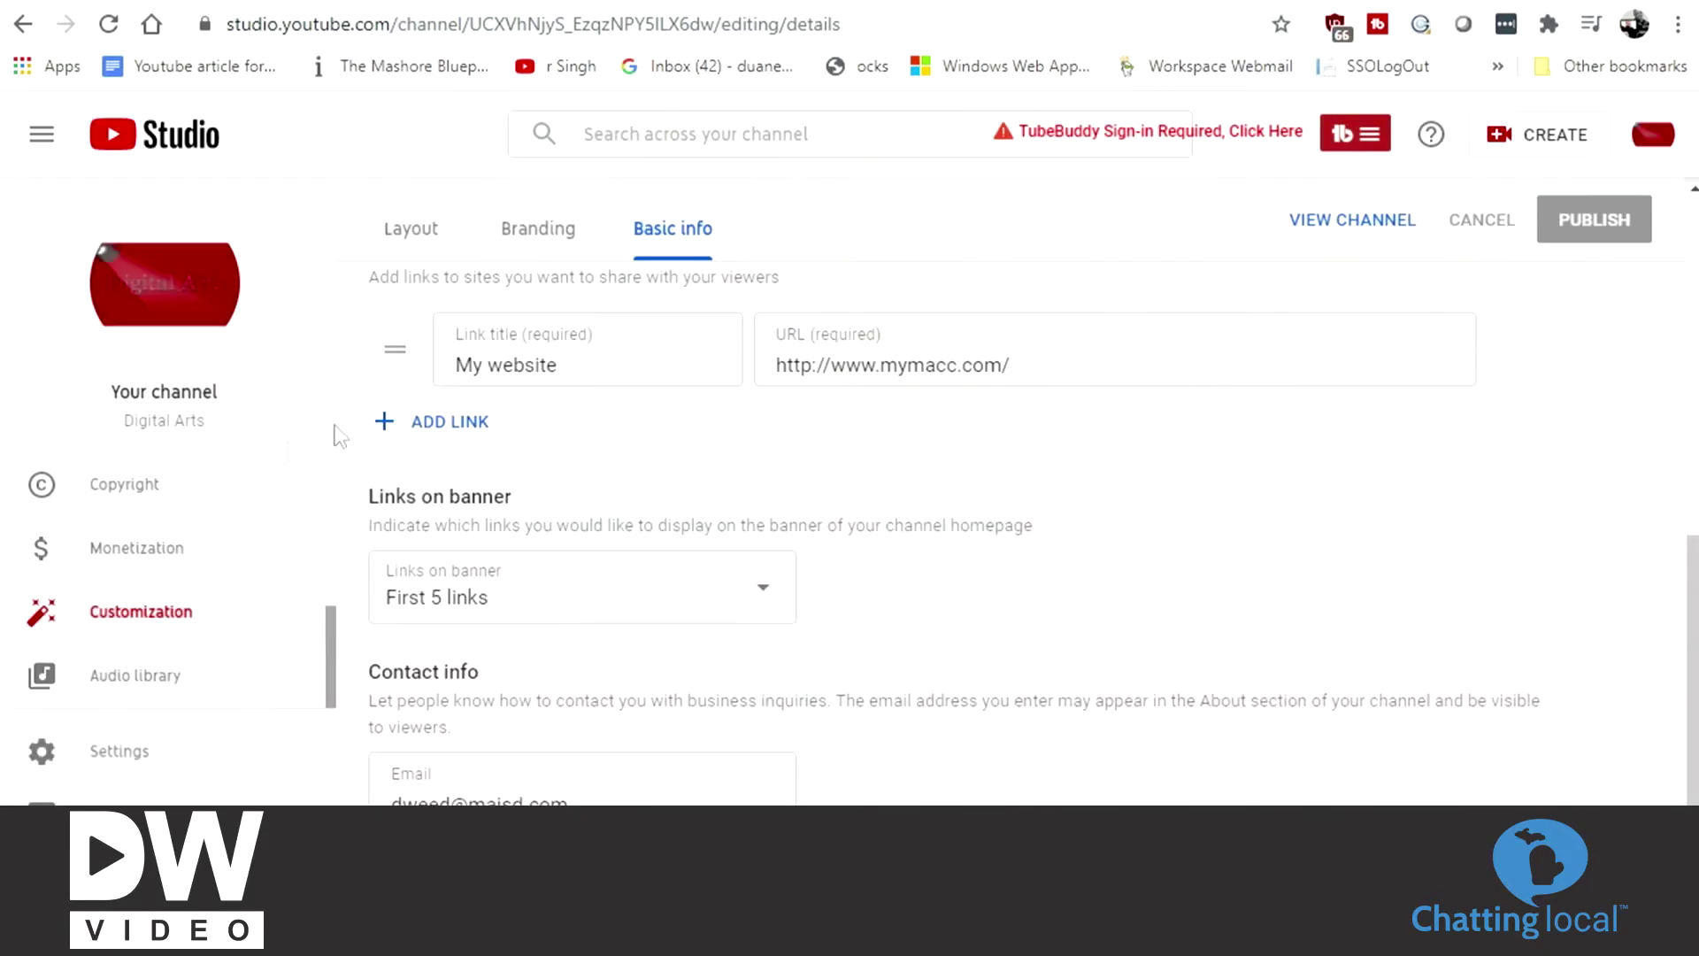
- Start phone verification from the channel's feature eligibility settings and choose to receive the verification code by text
click(121, 754)
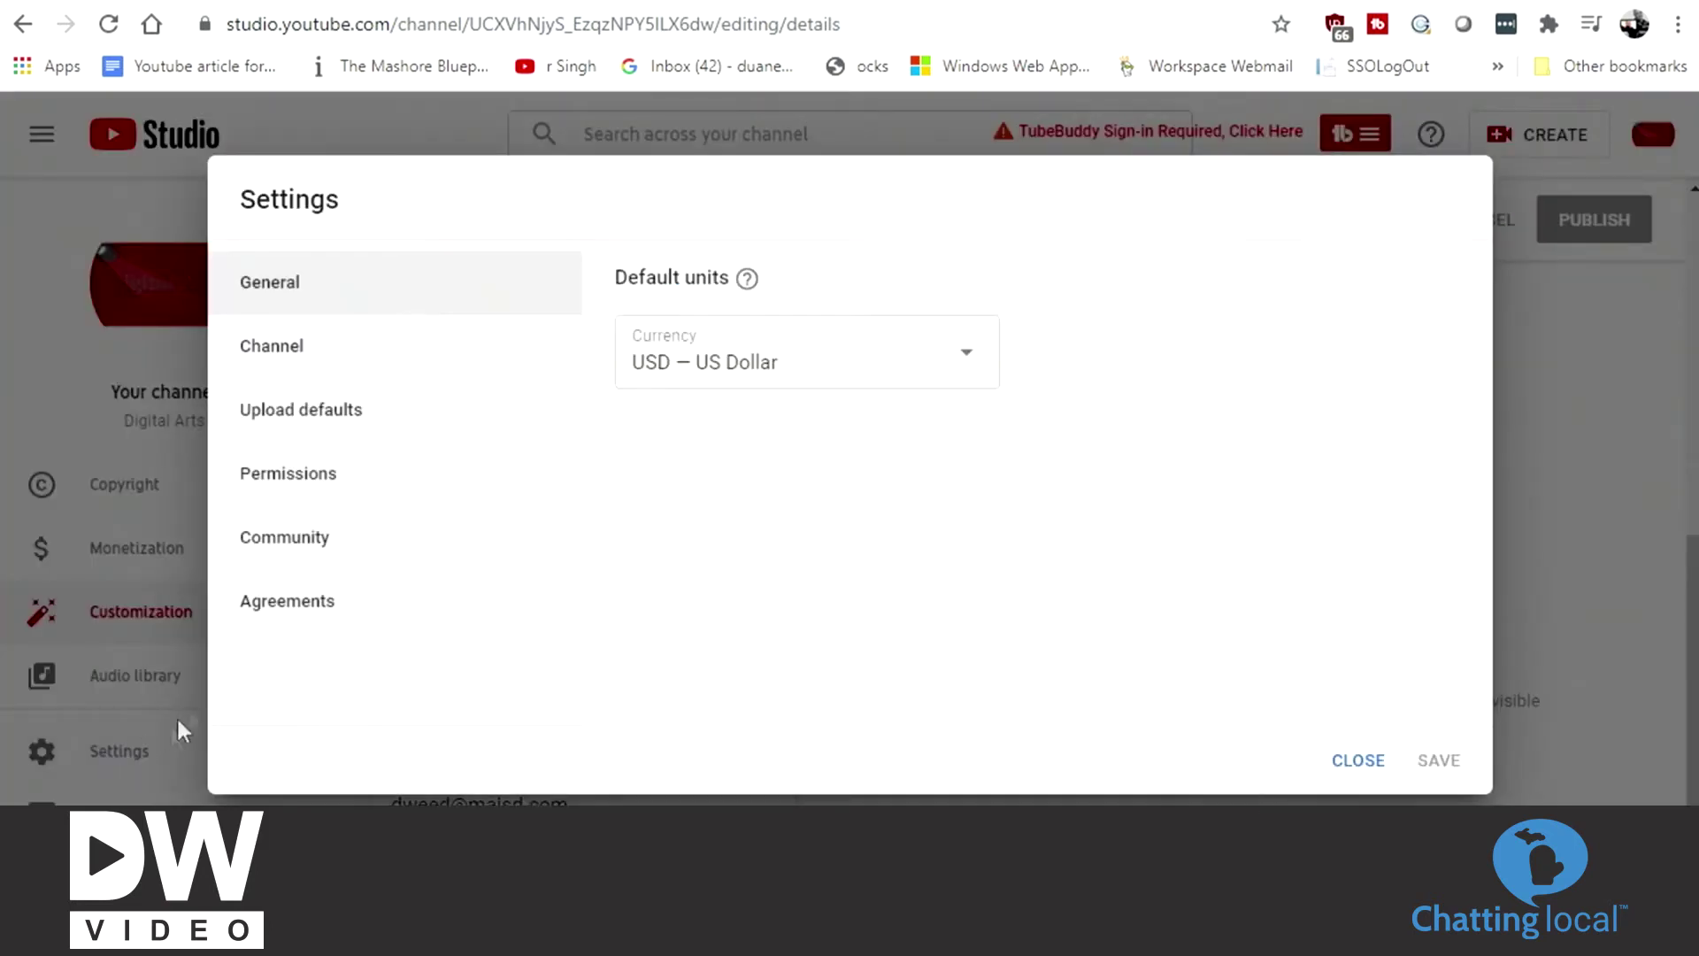
click(280, 354)
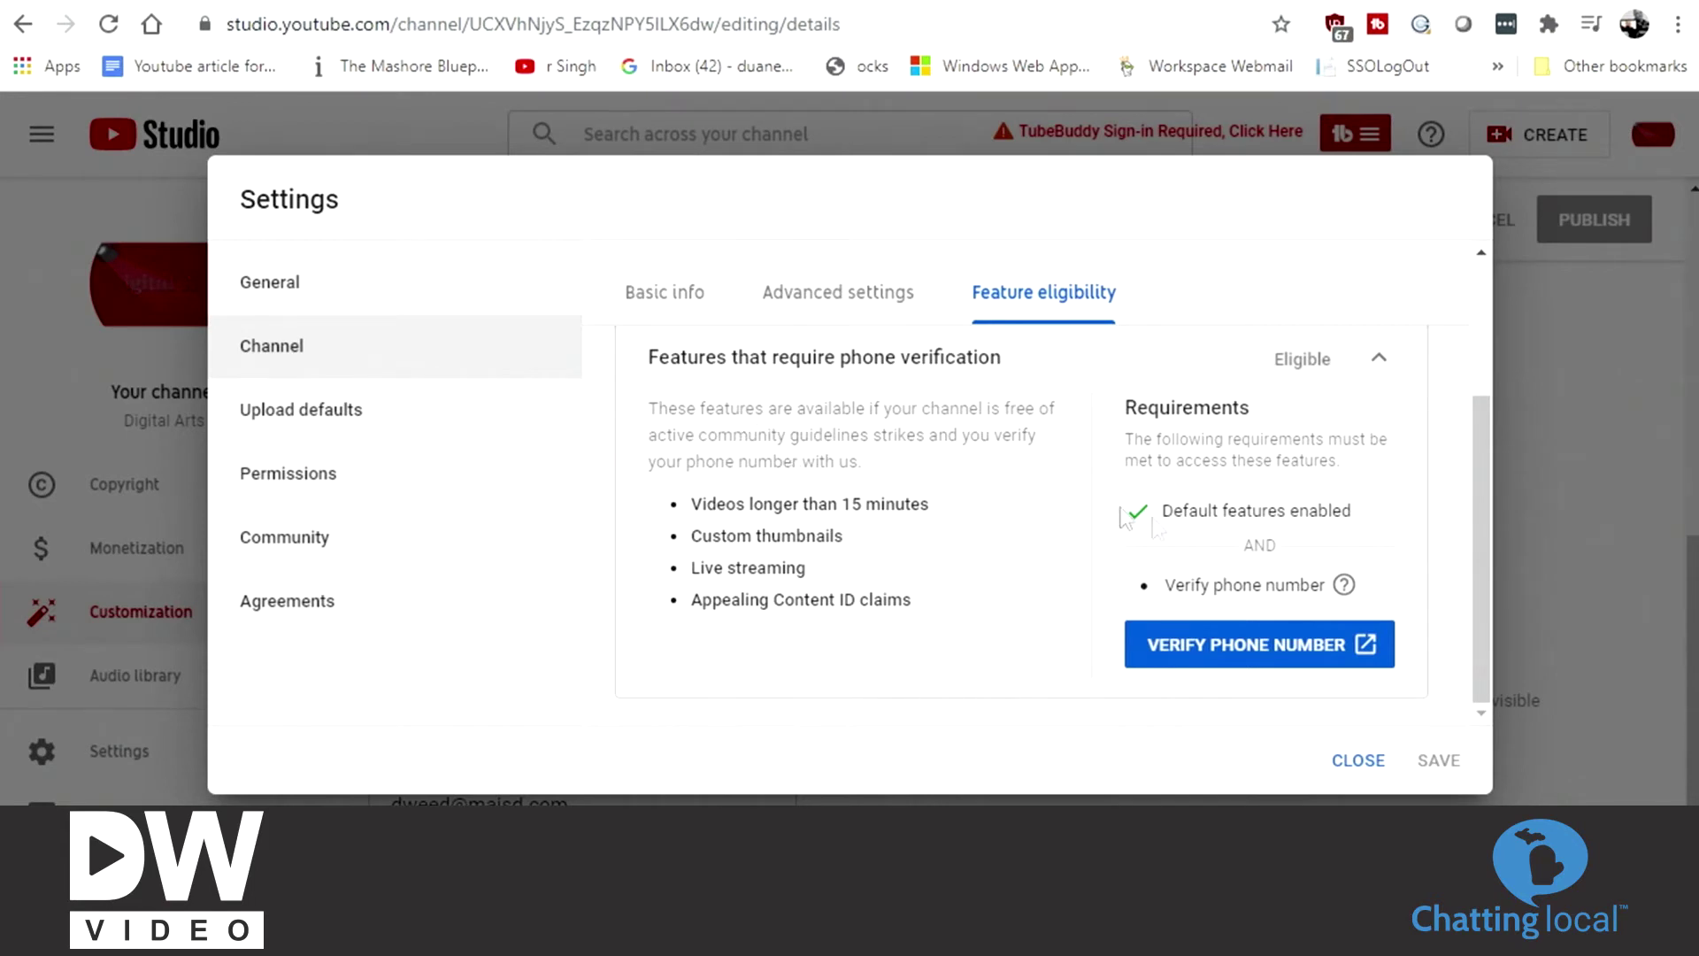
click(1288, 644)
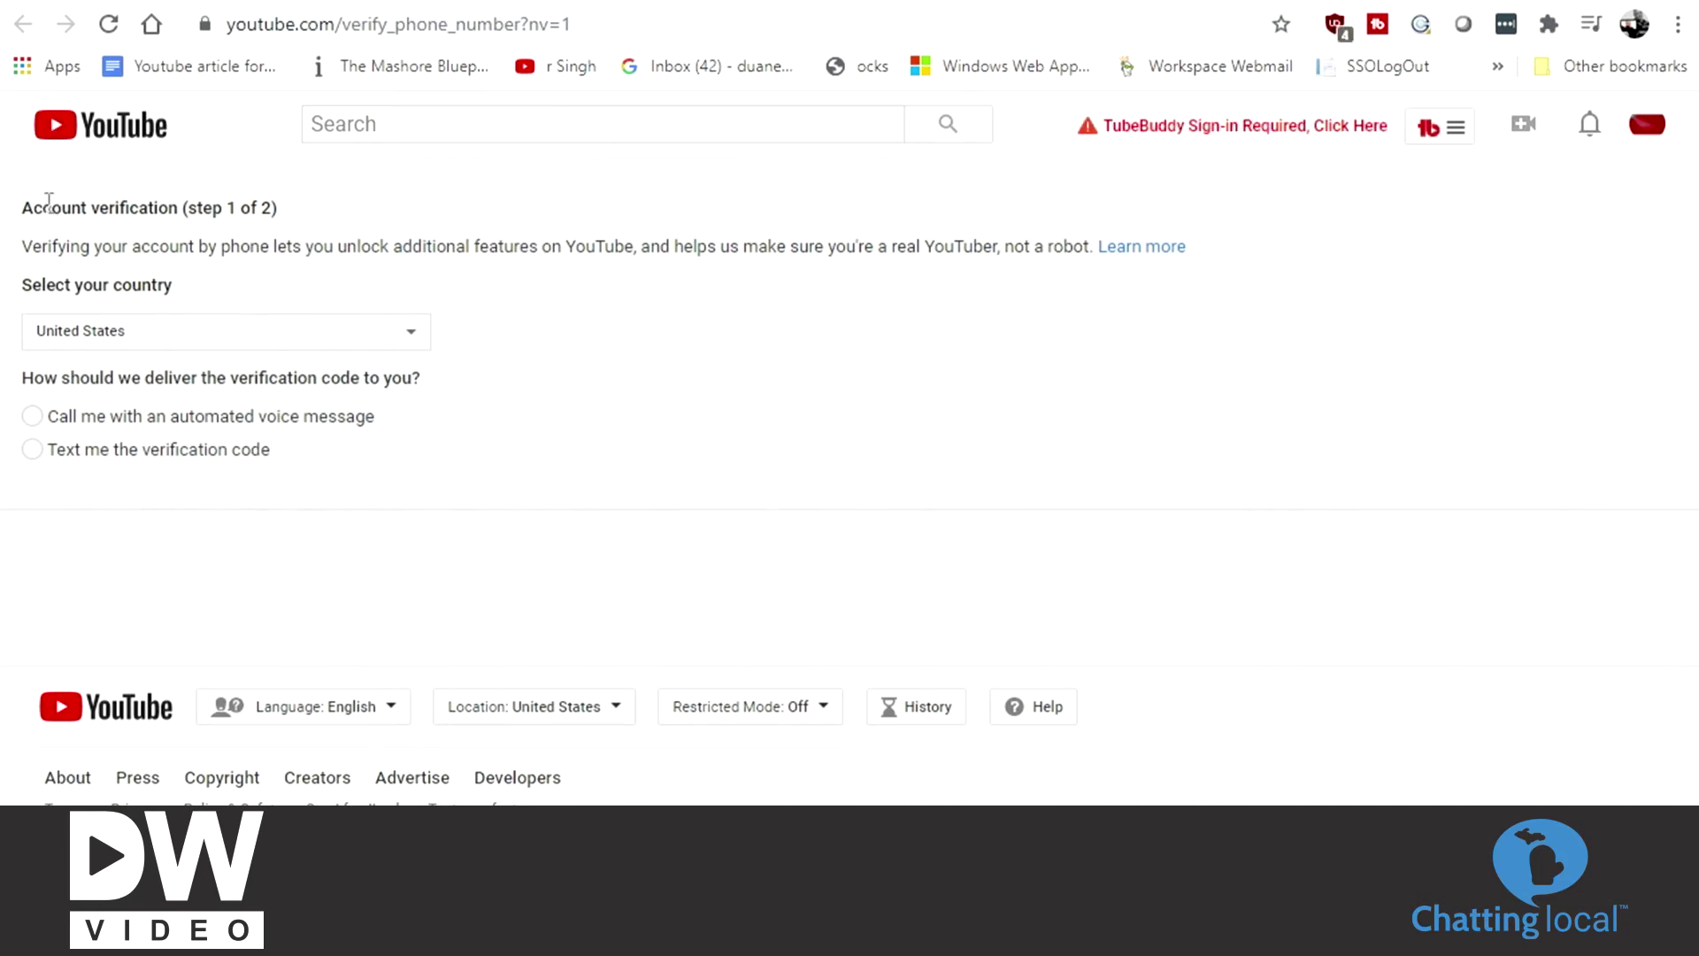
click(32, 450)
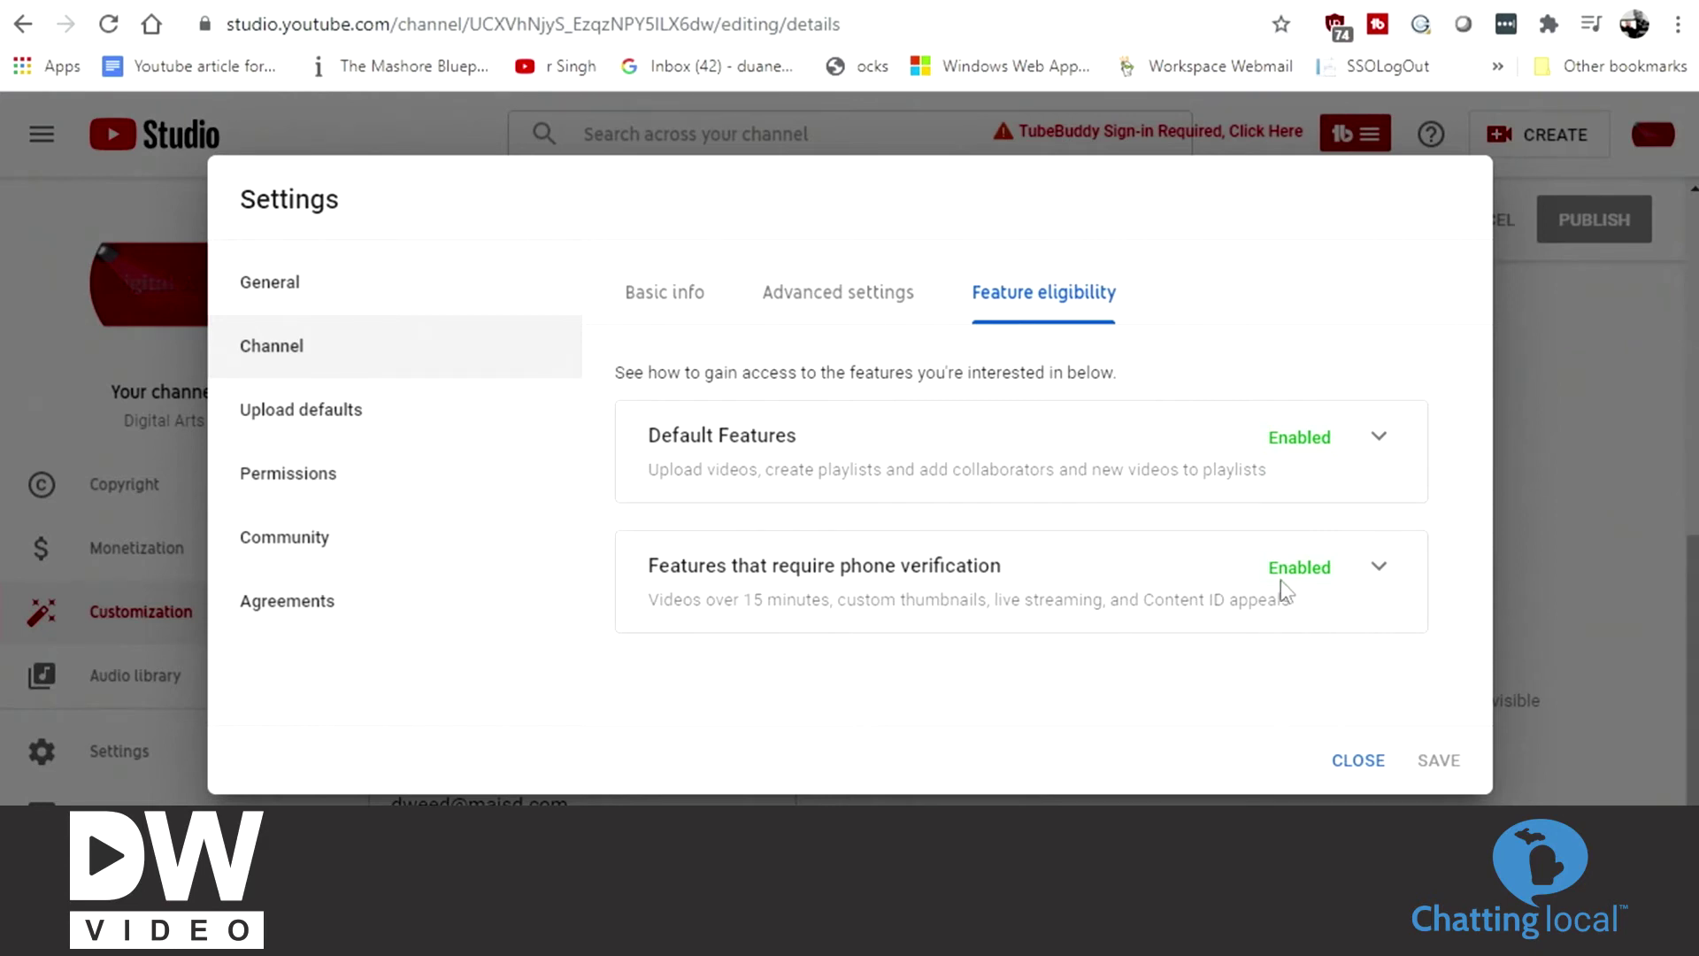
- Review the basic upload defaults, set the default video visibility to Private and save the settings
click(306, 420)
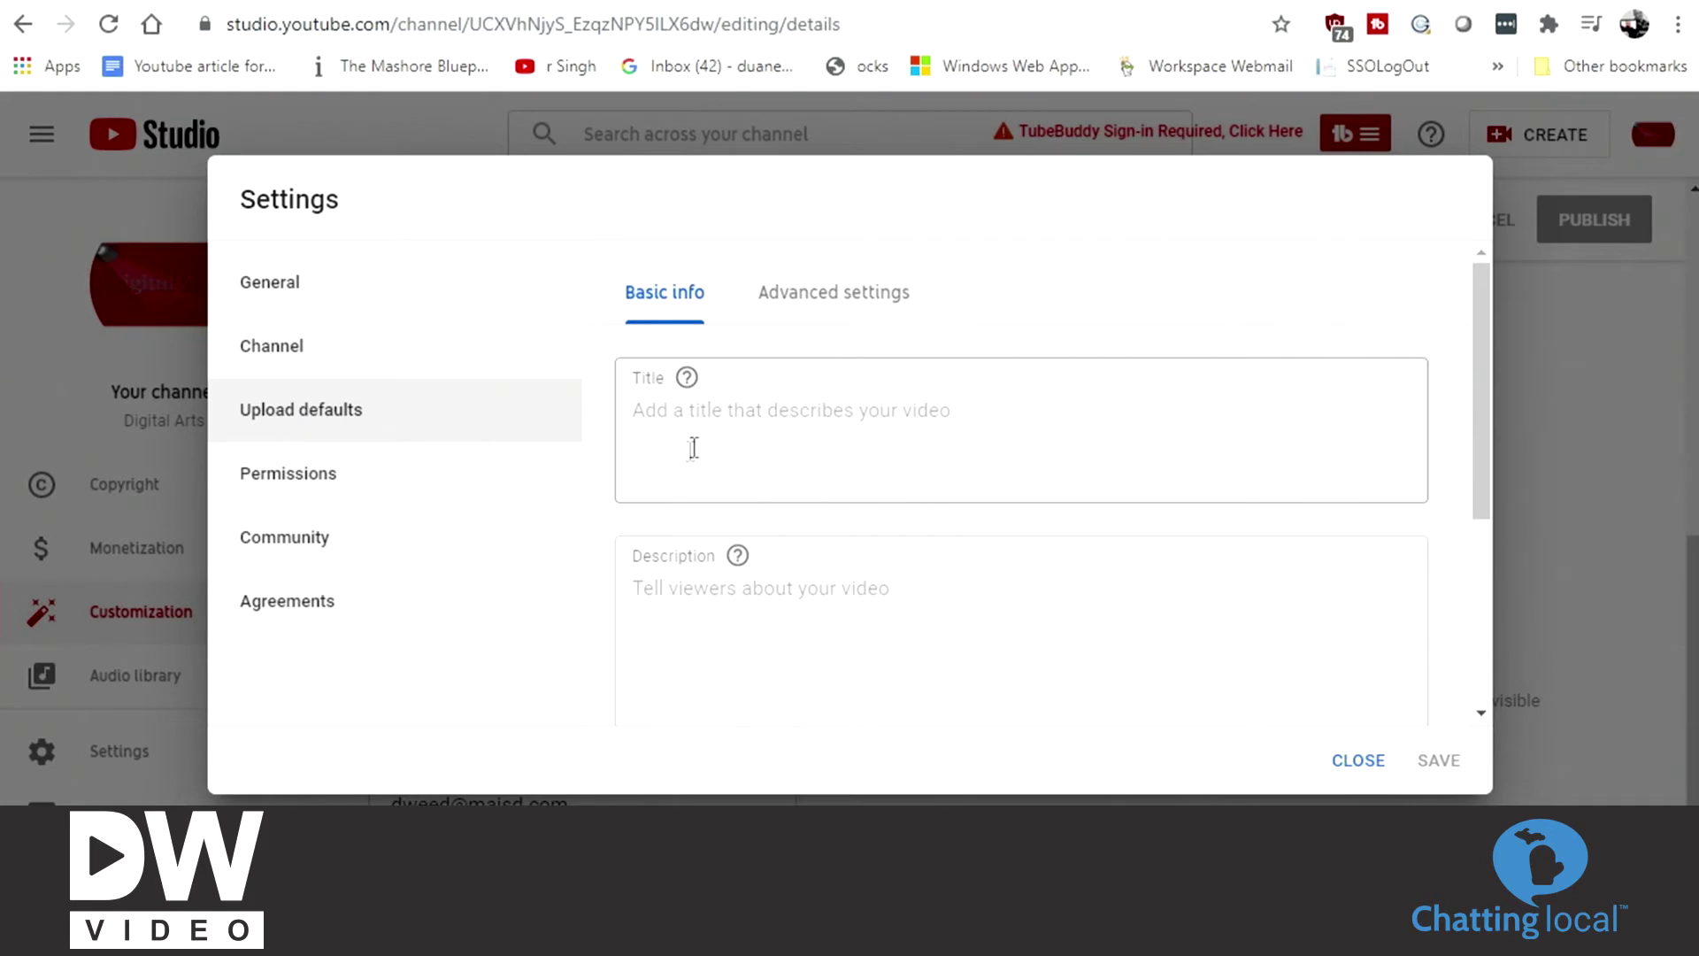
click(706, 418)
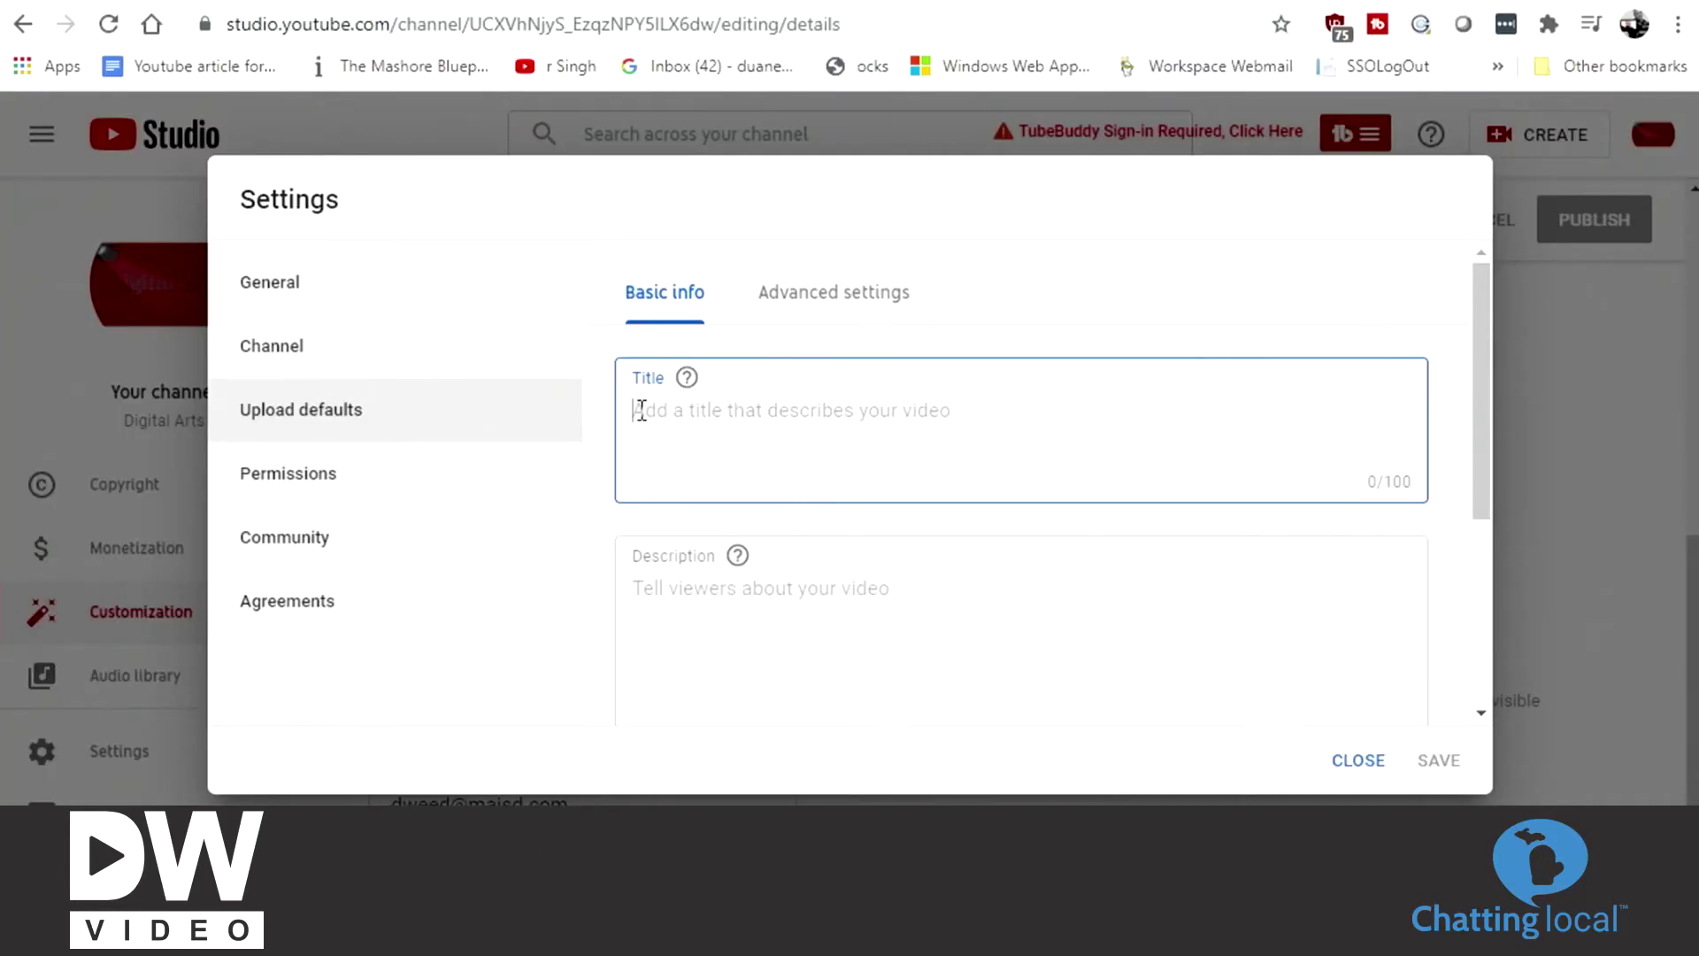
scroll(641, 410, down, 2)
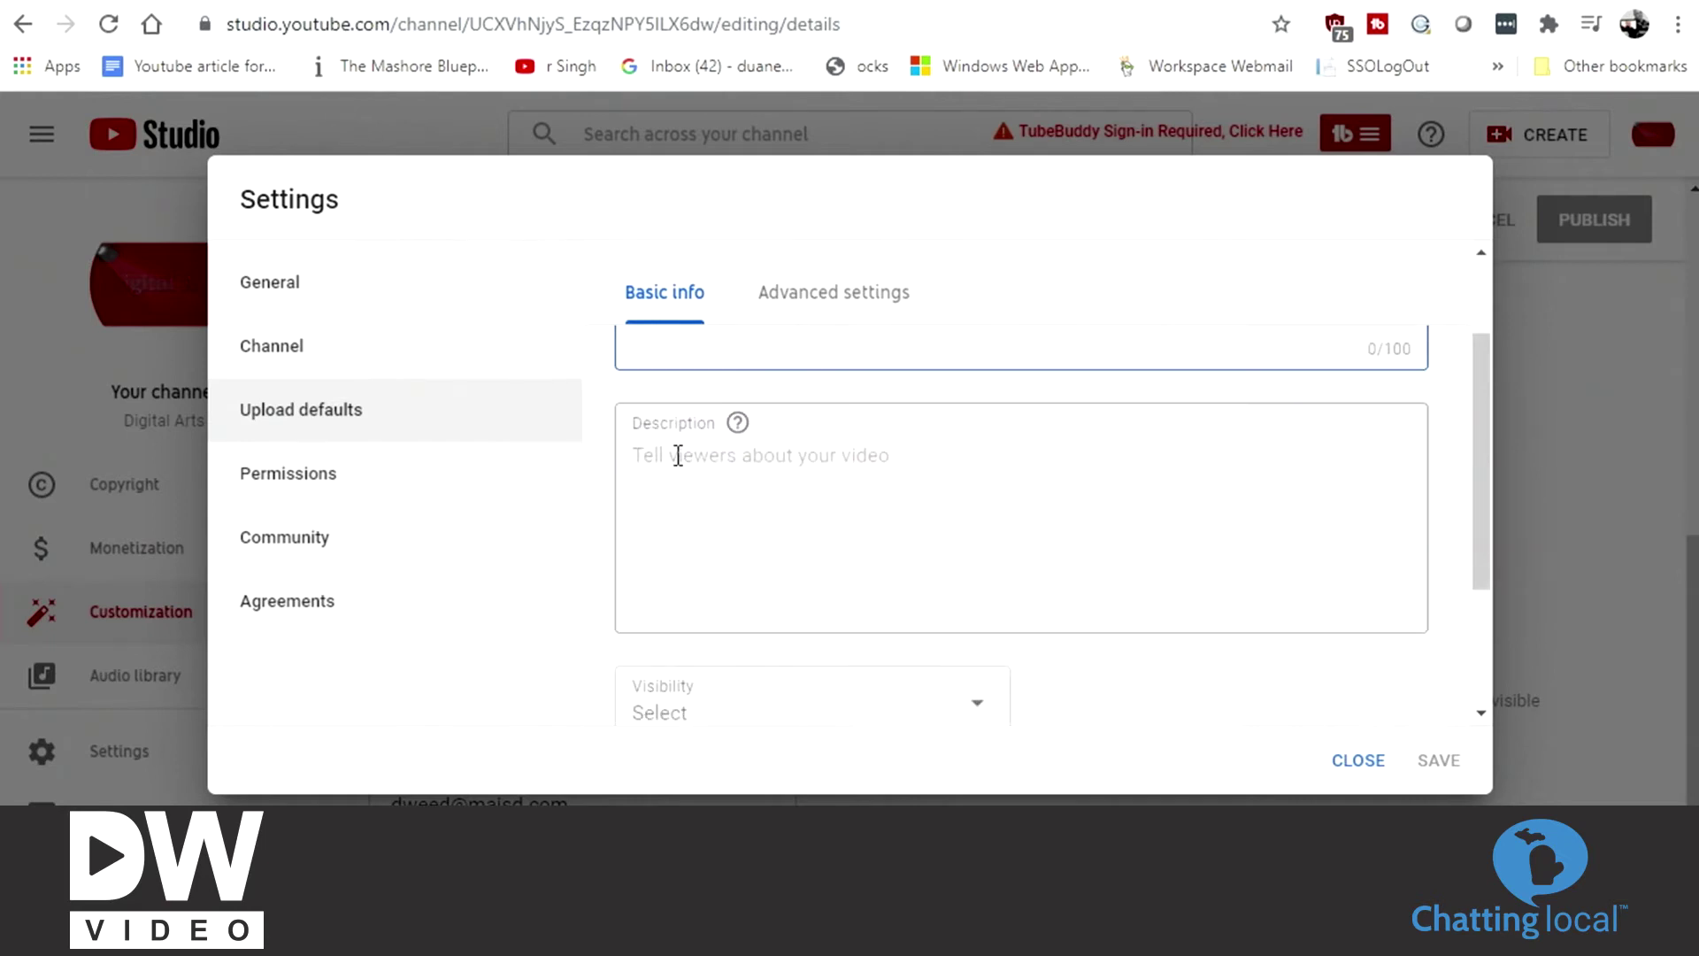
click(634, 456)
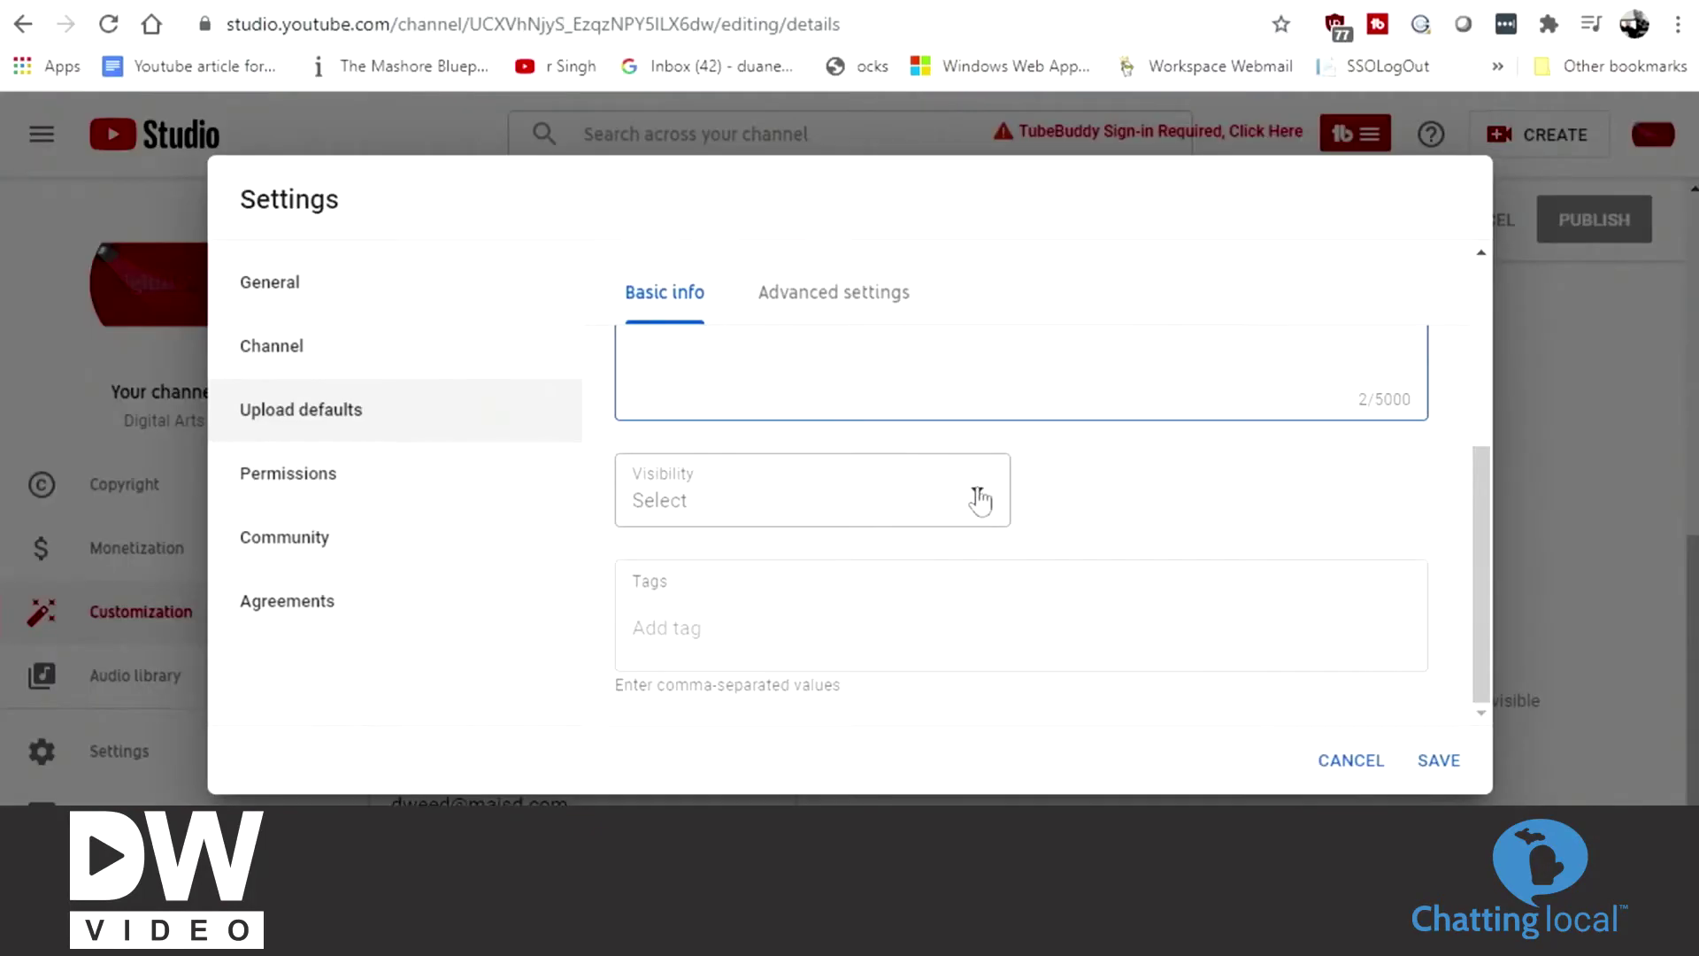
click(980, 499)
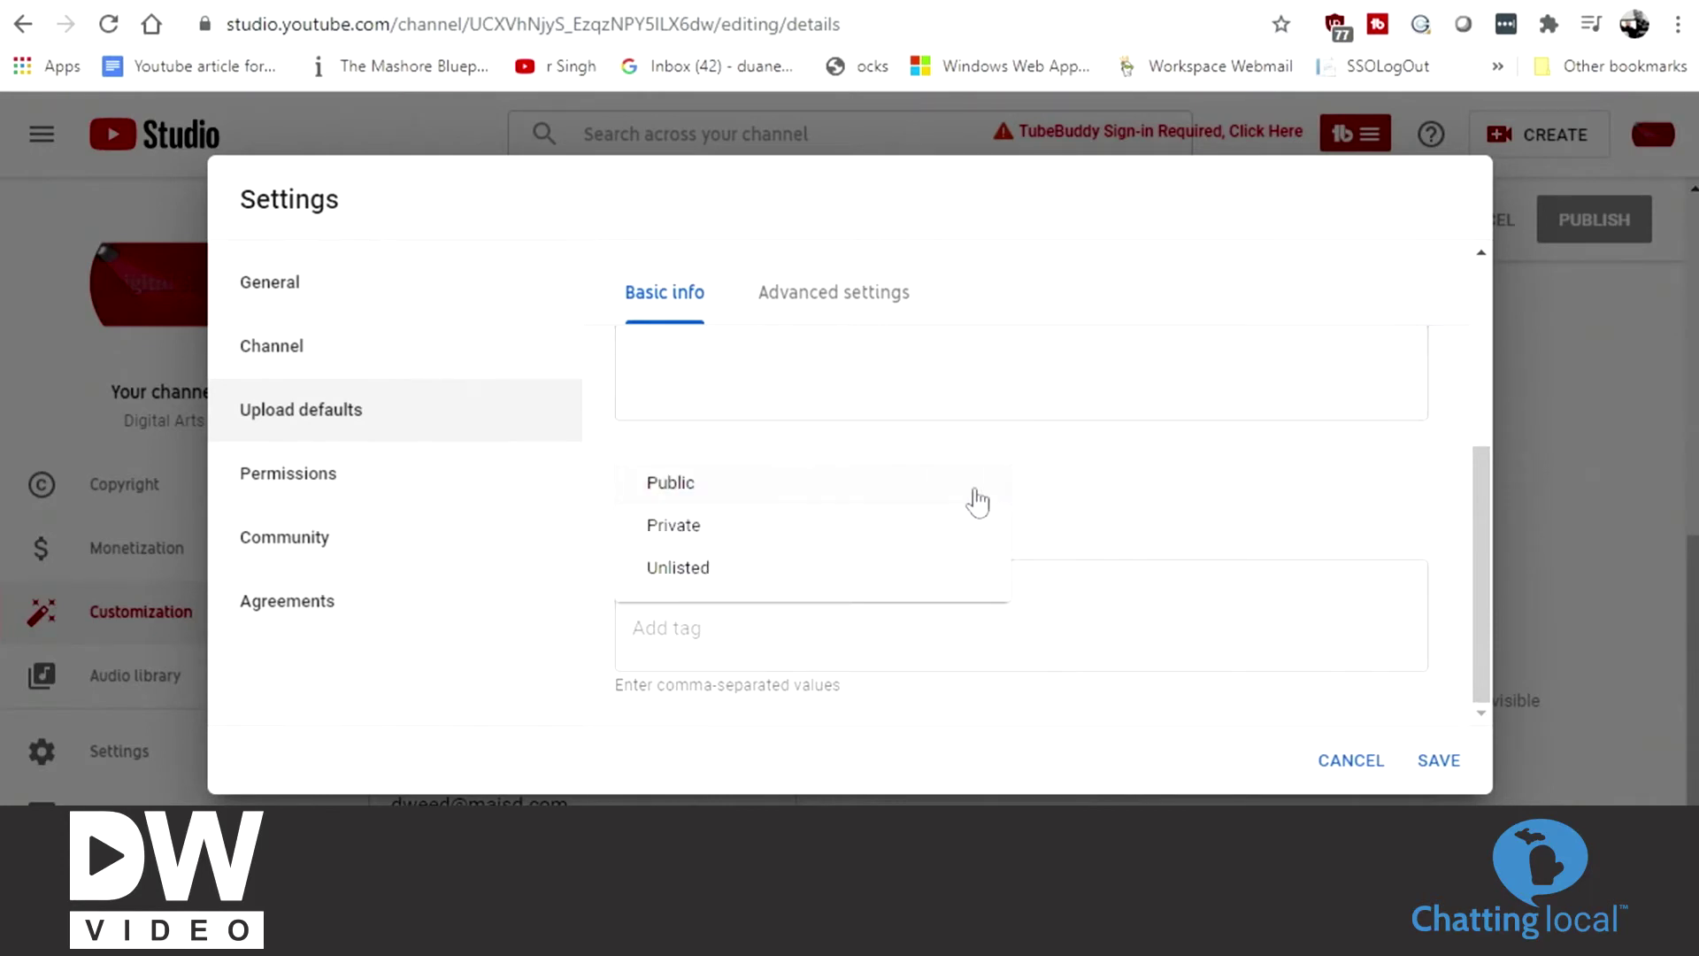
click(697, 531)
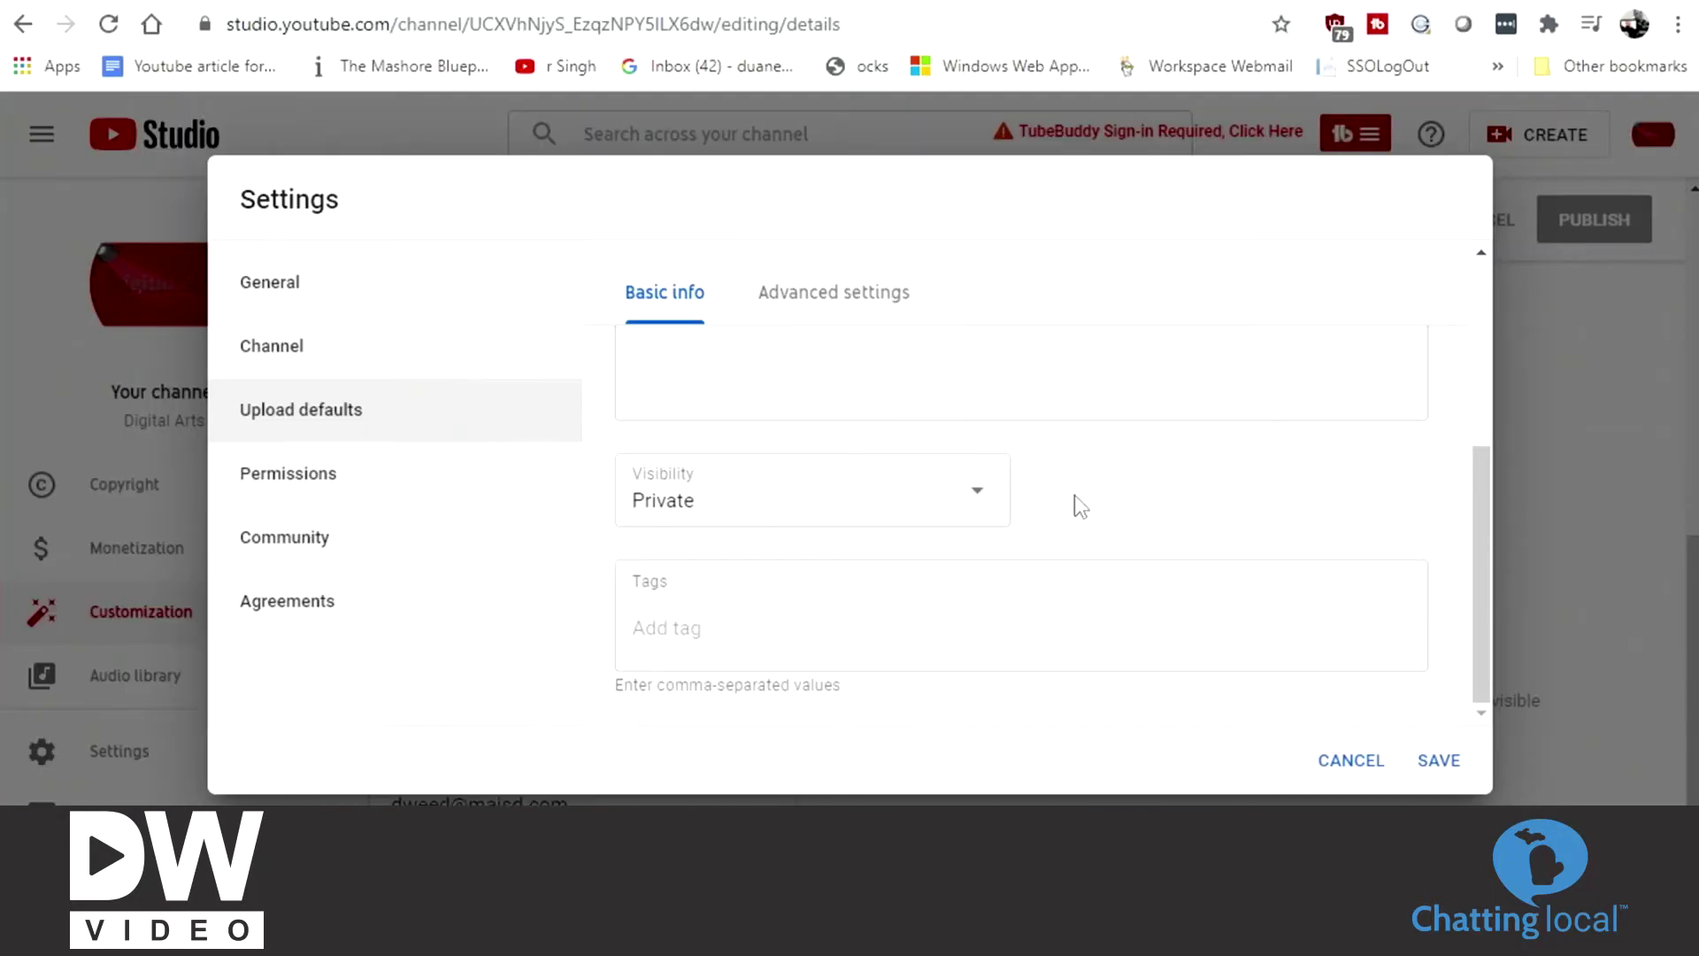
click(696, 630)
click(1439, 763)
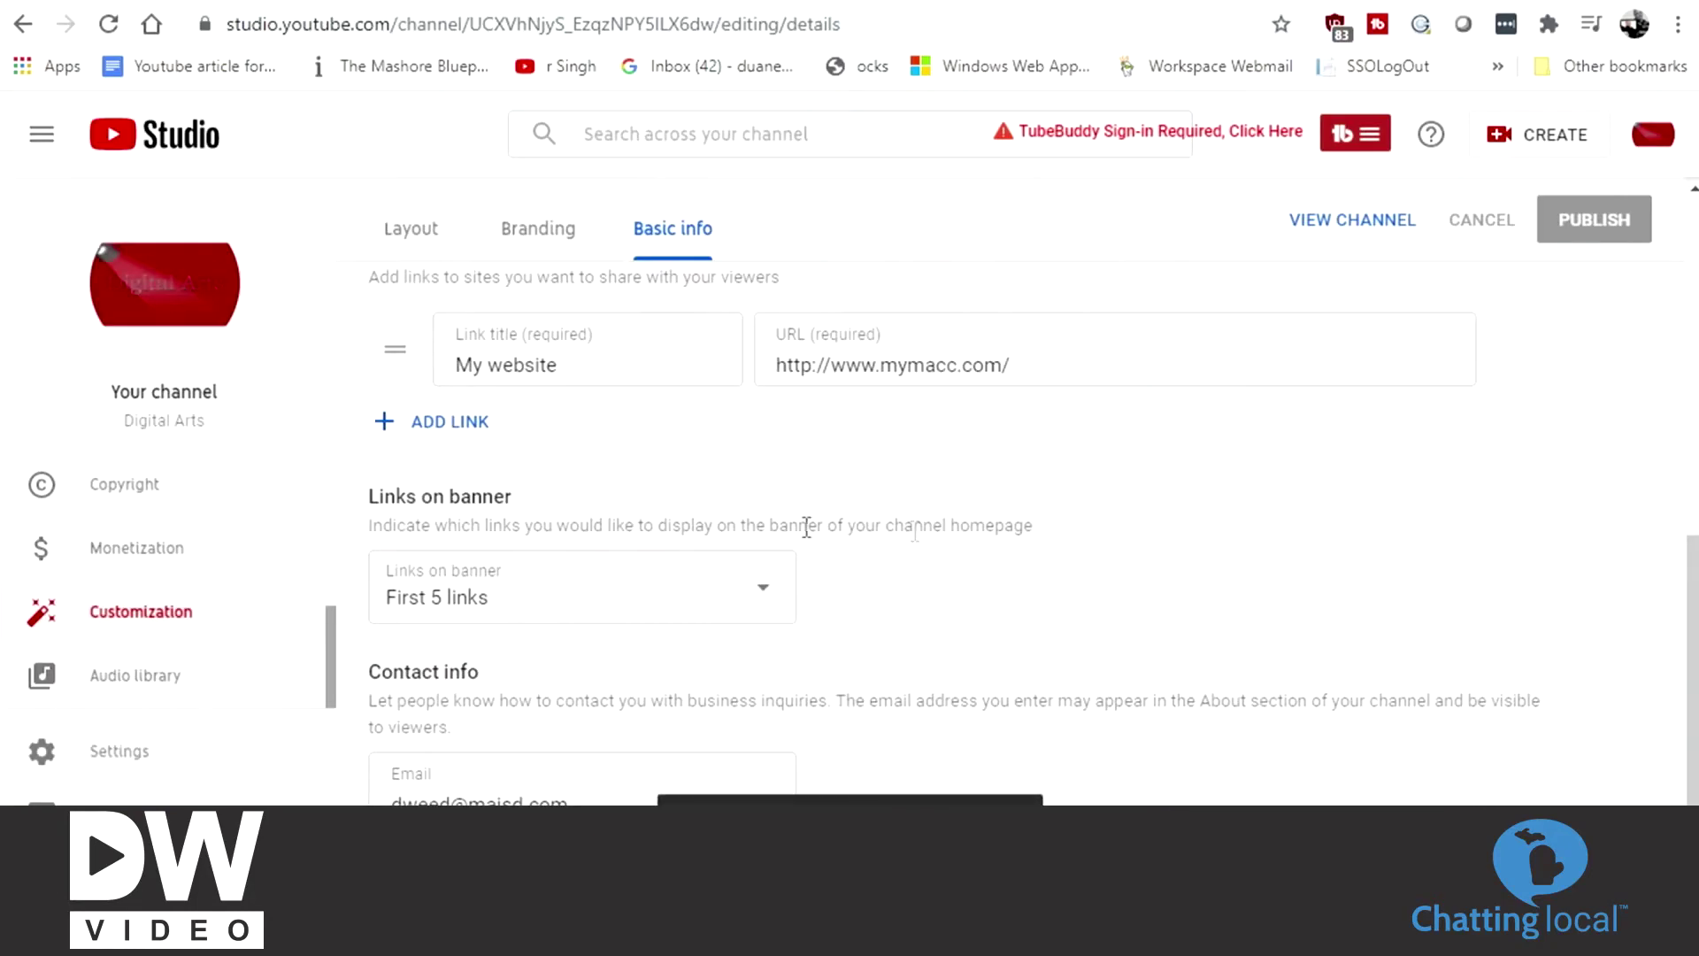
- Examine the advanced upload defaults, including the license choices, category, video language, caption certification and comment visibility
click(102, 759)
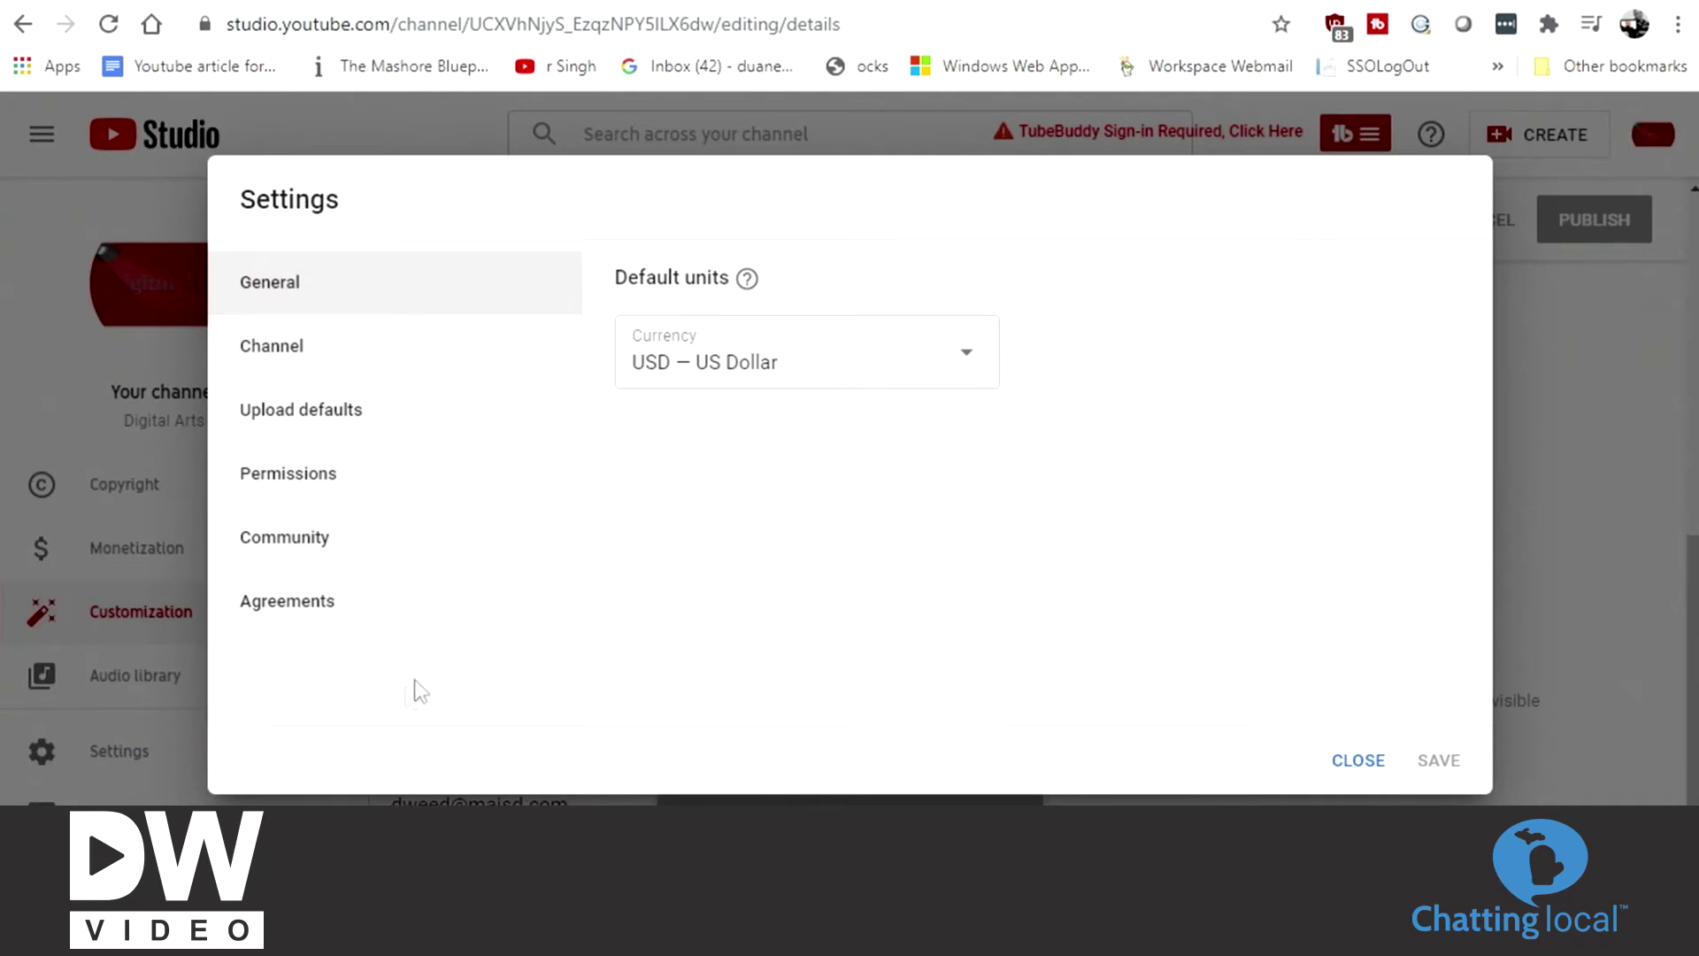
click(304, 416)
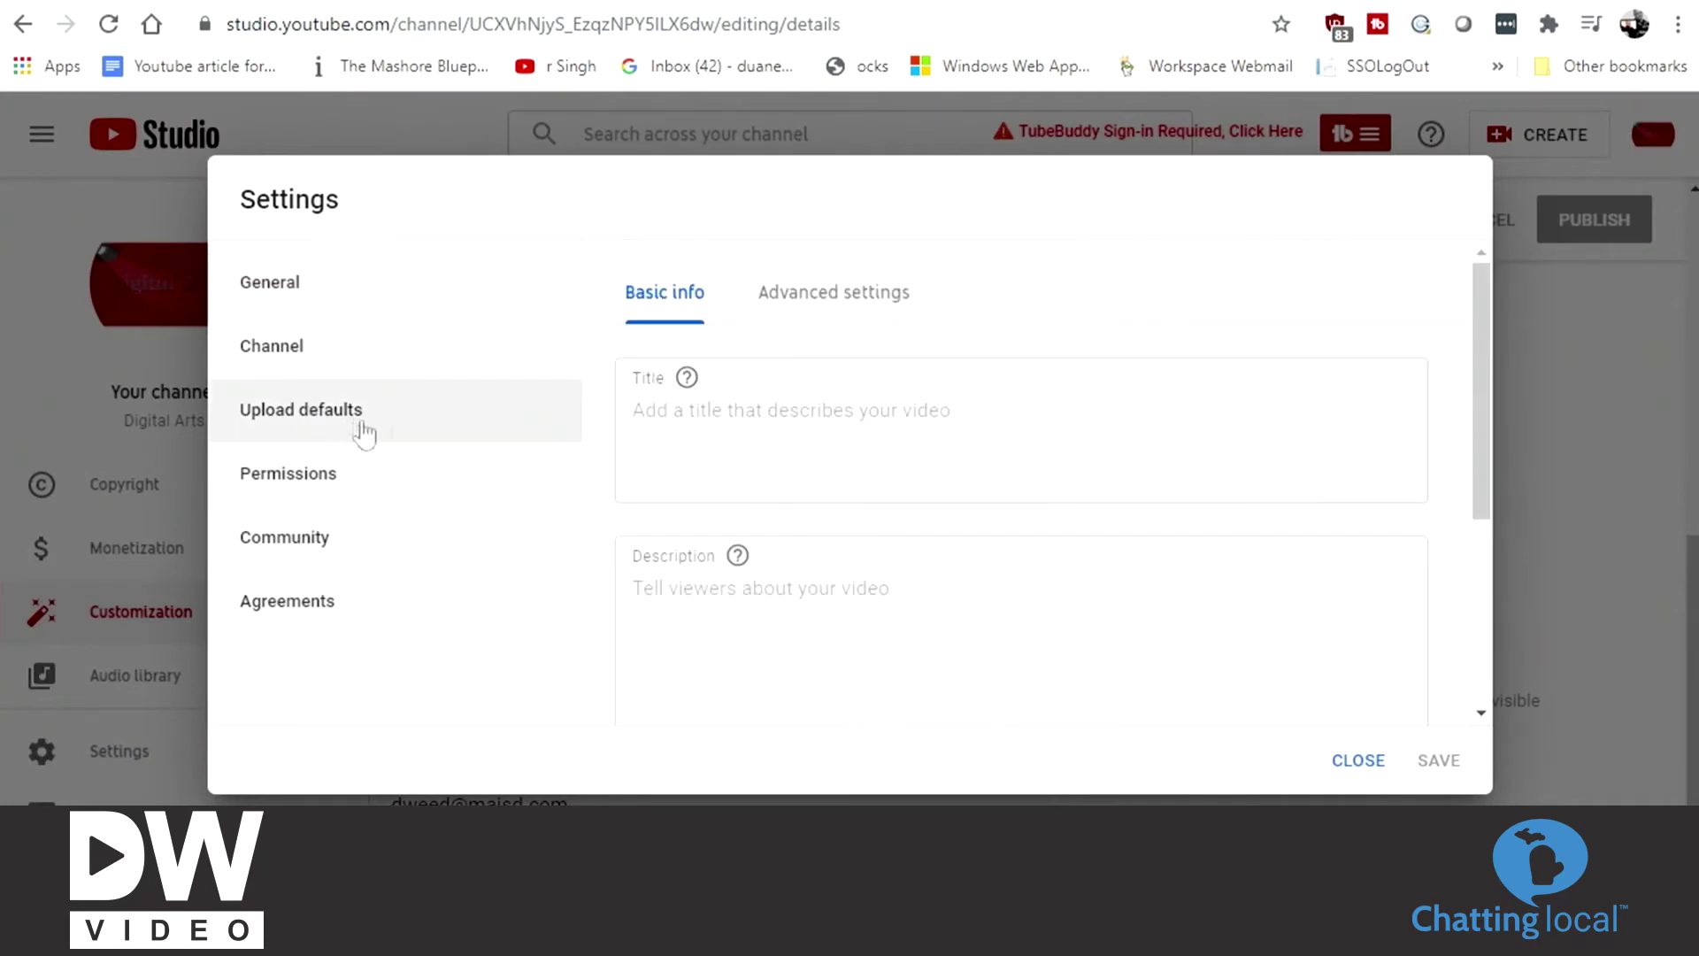
click(858, 303)
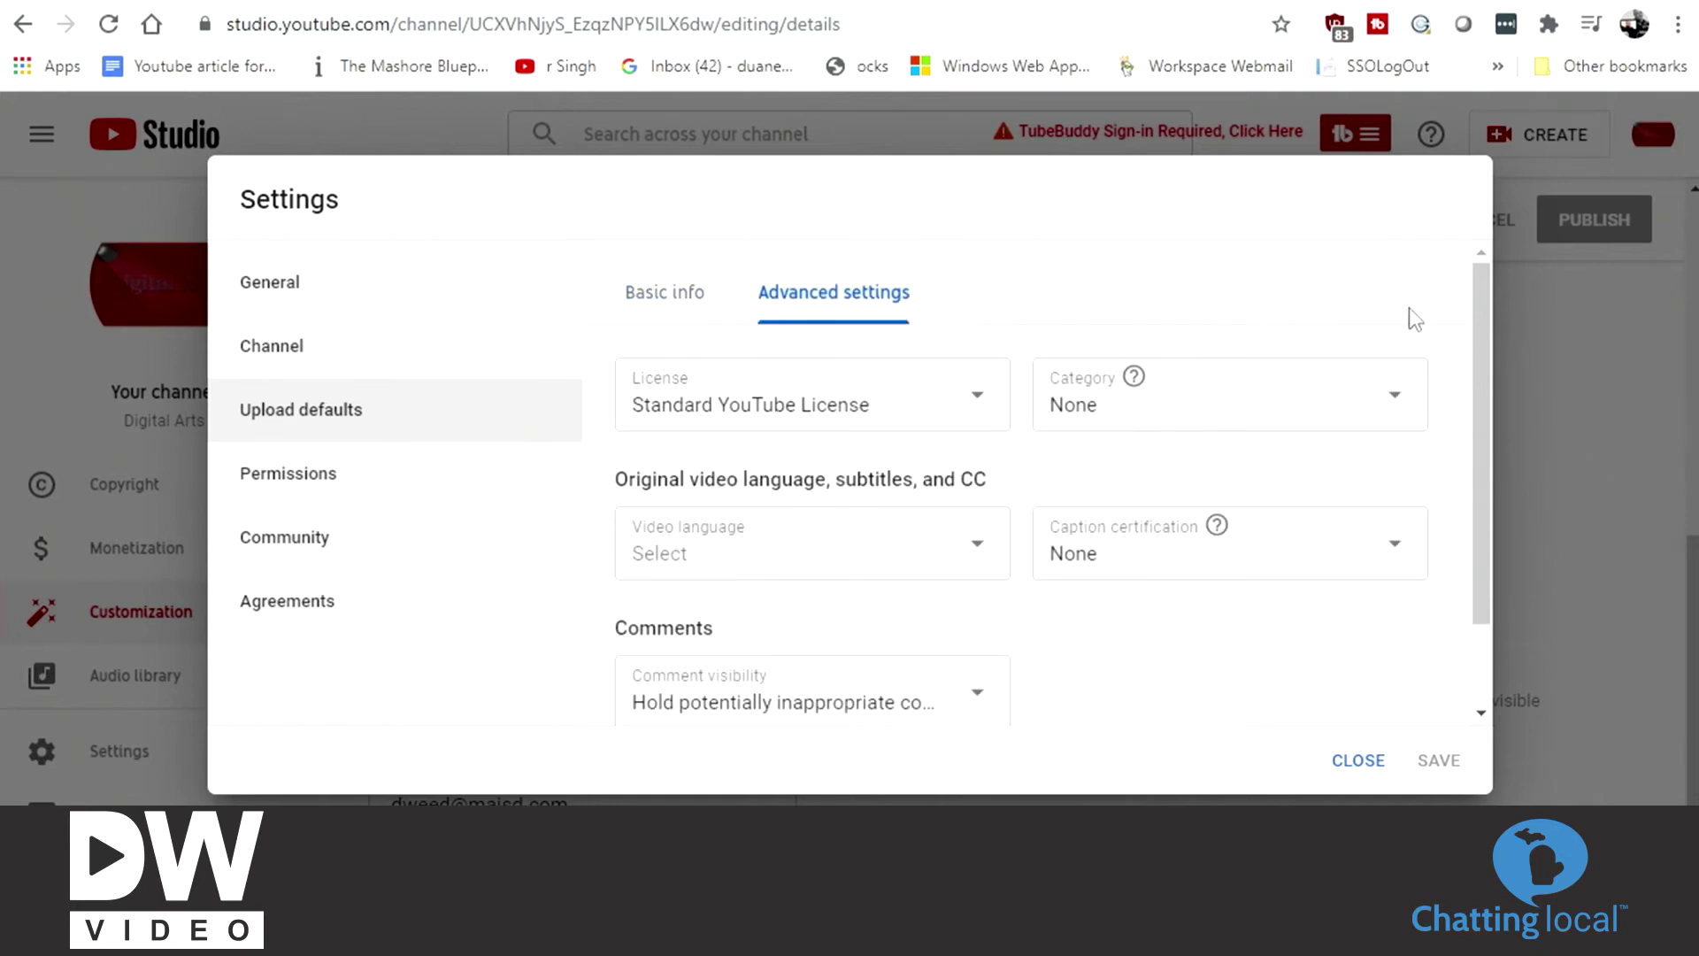
scroll(1410, 315, down, 3)
scroll(1411, 315, up, 3)
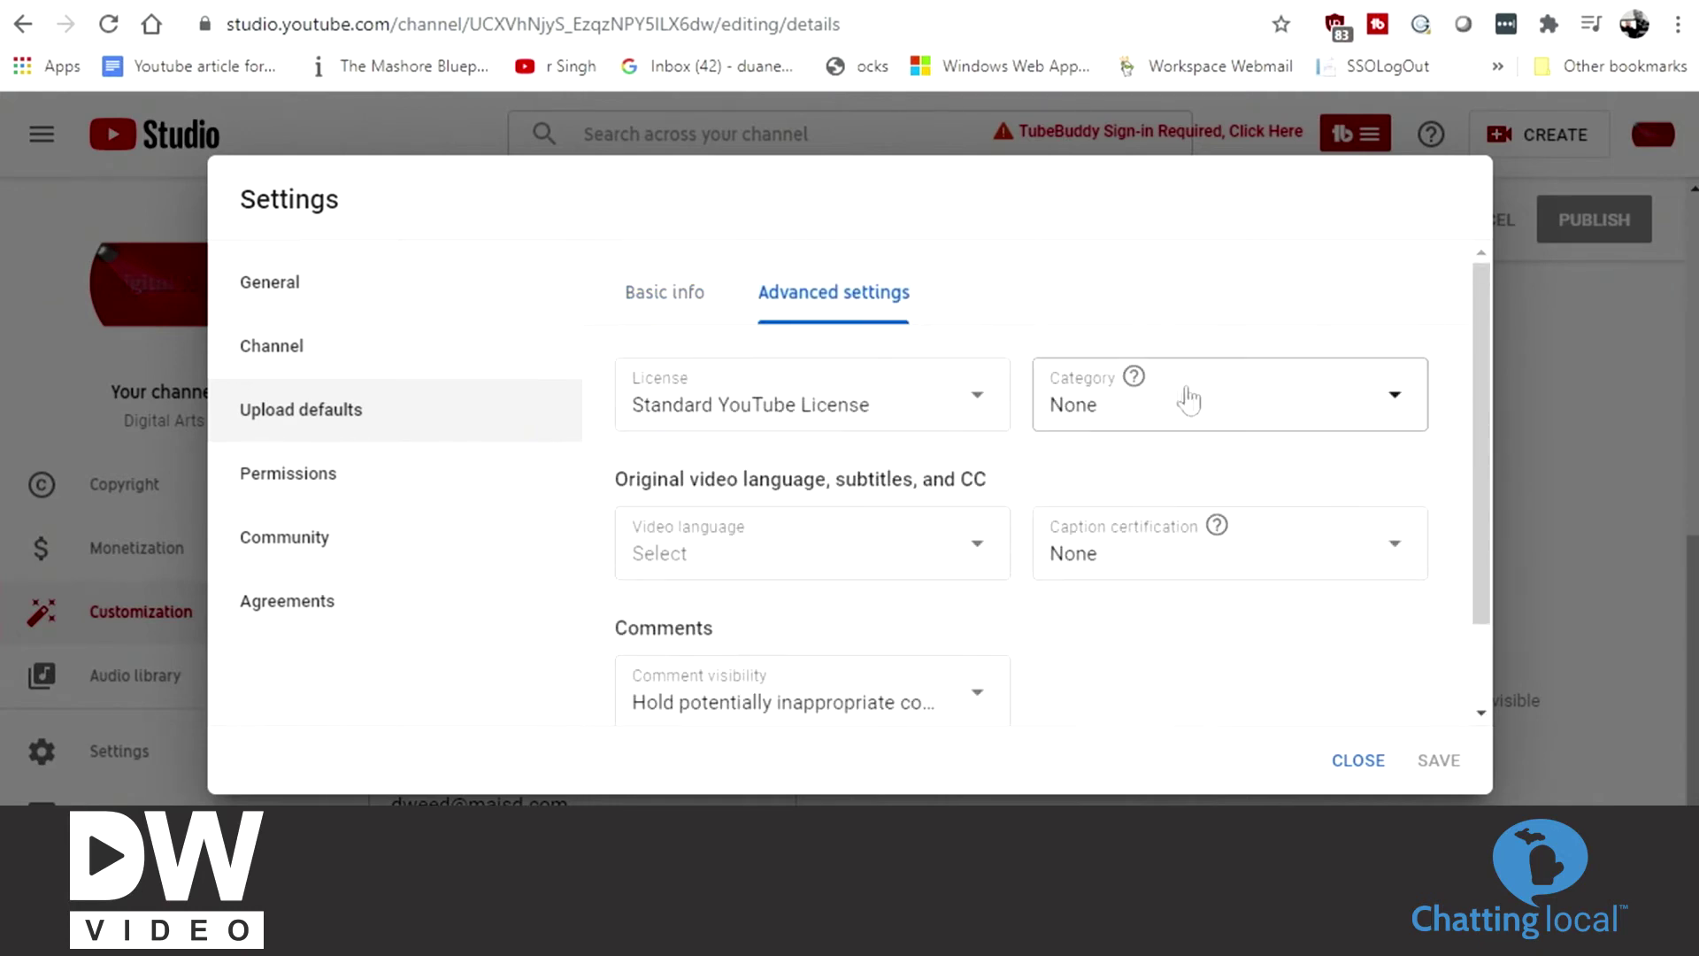
click(979, 400)
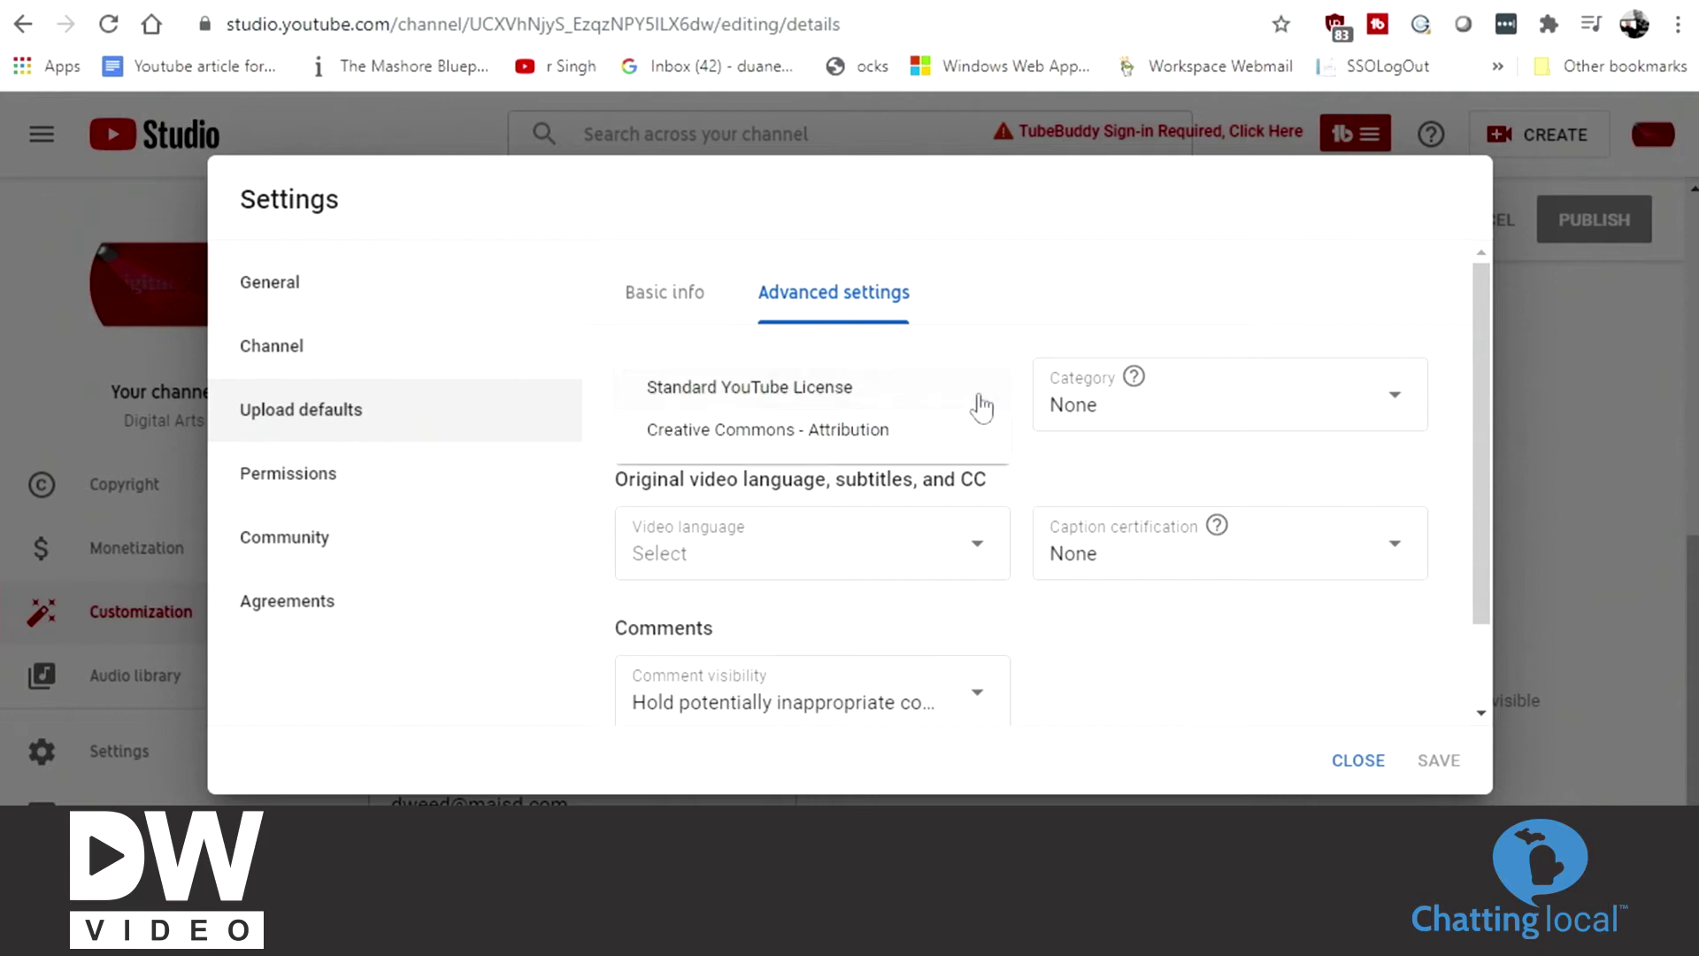
click(978, 398)
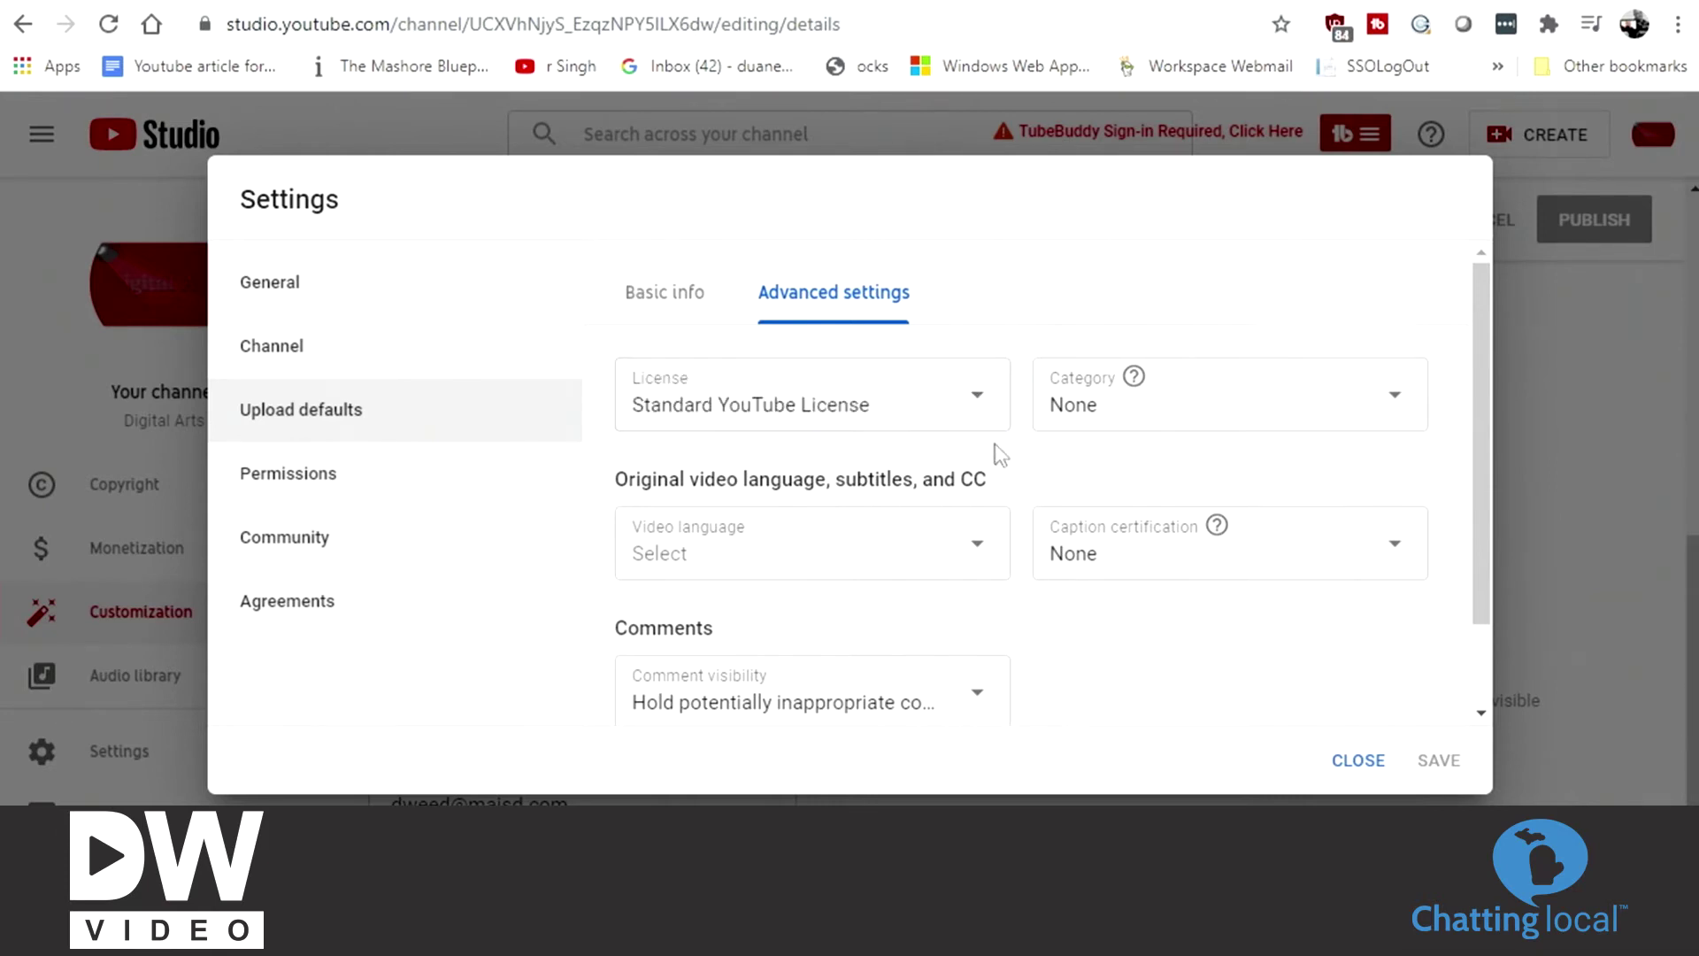
scroll(998, 450, down, 1)
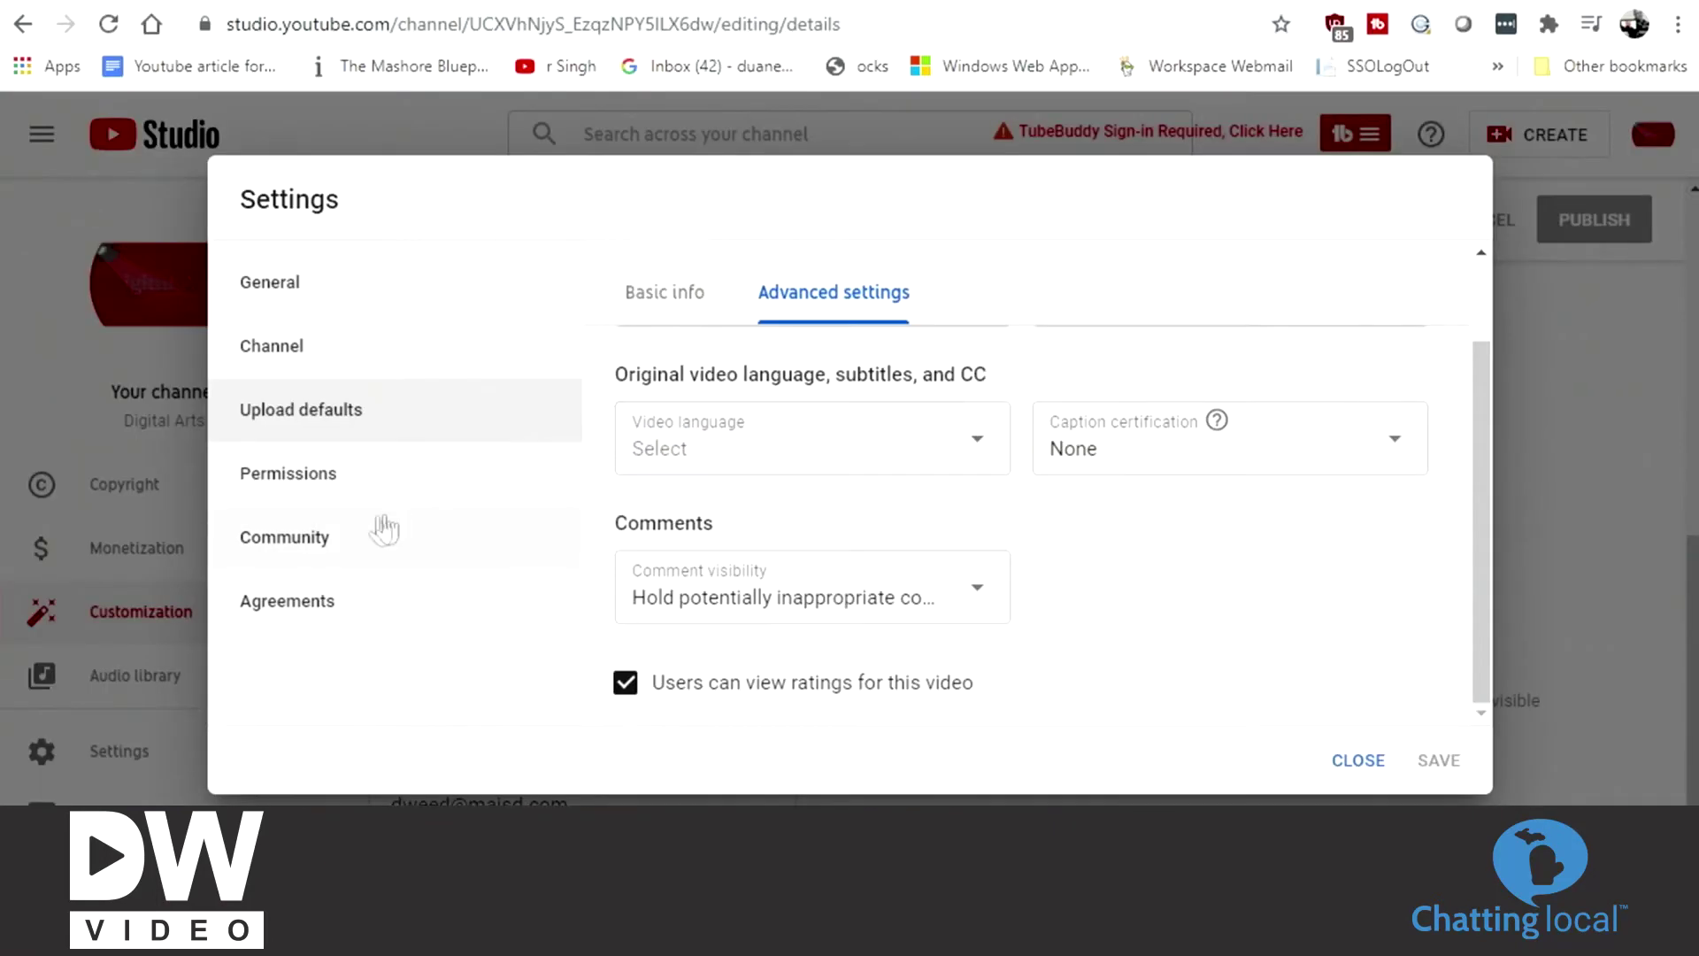
- Enable Block links in the community automated filters and save the settings
click(281, 541)
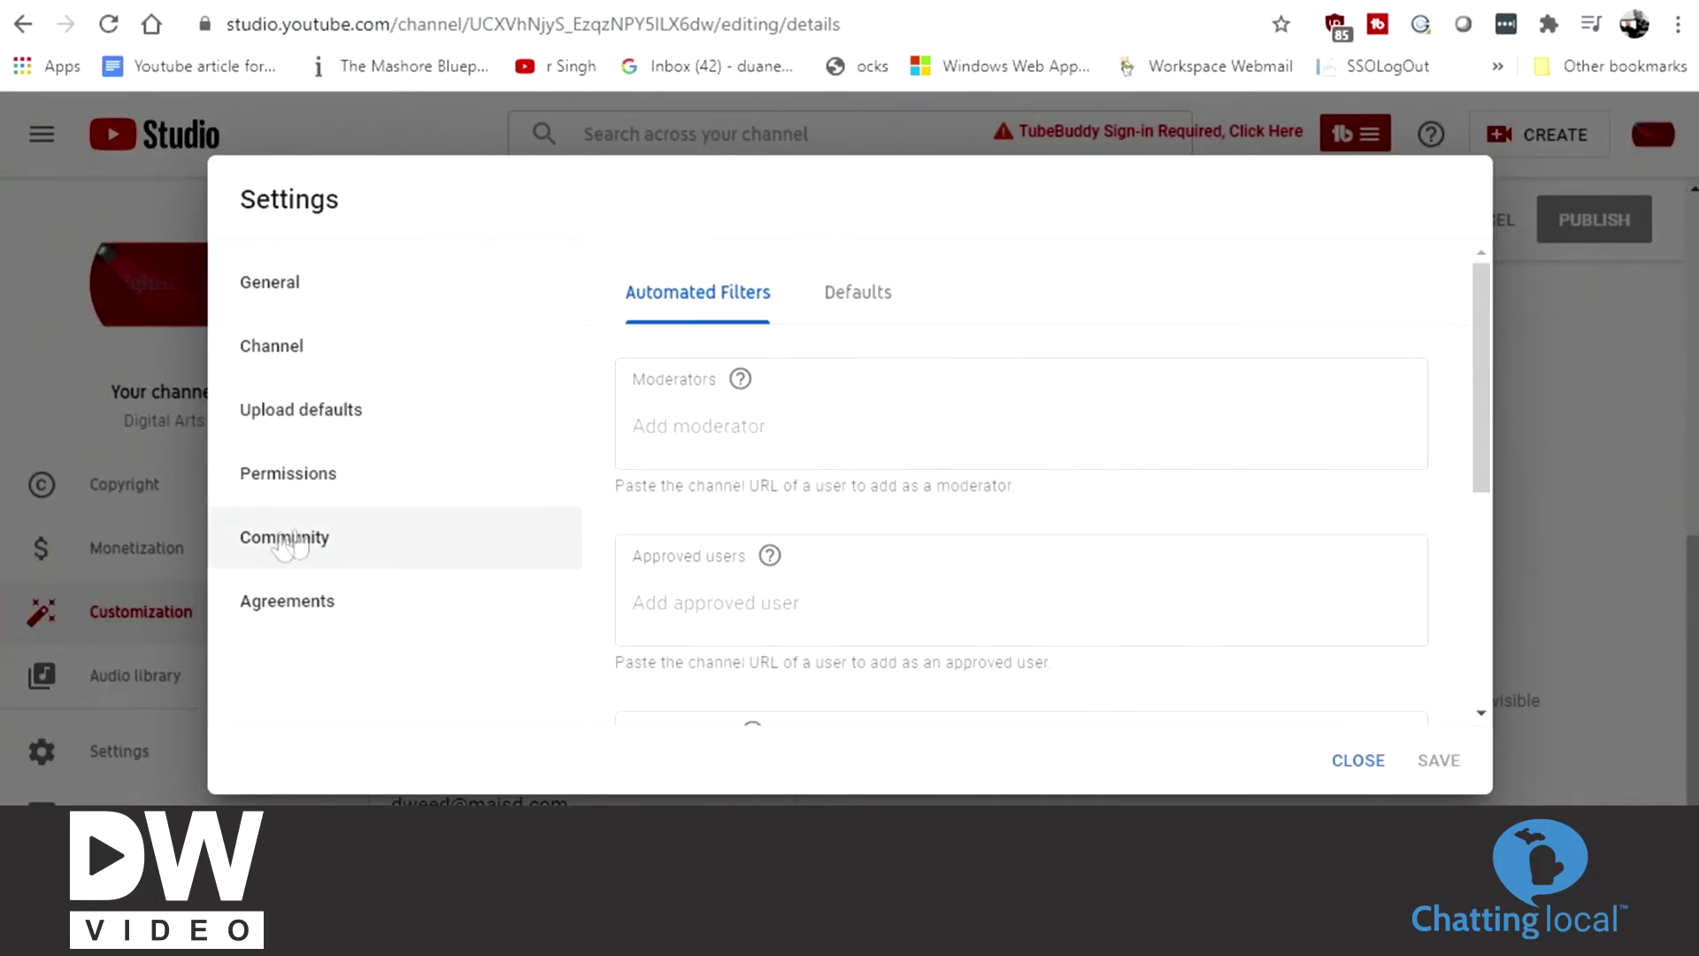
click(843, 430)
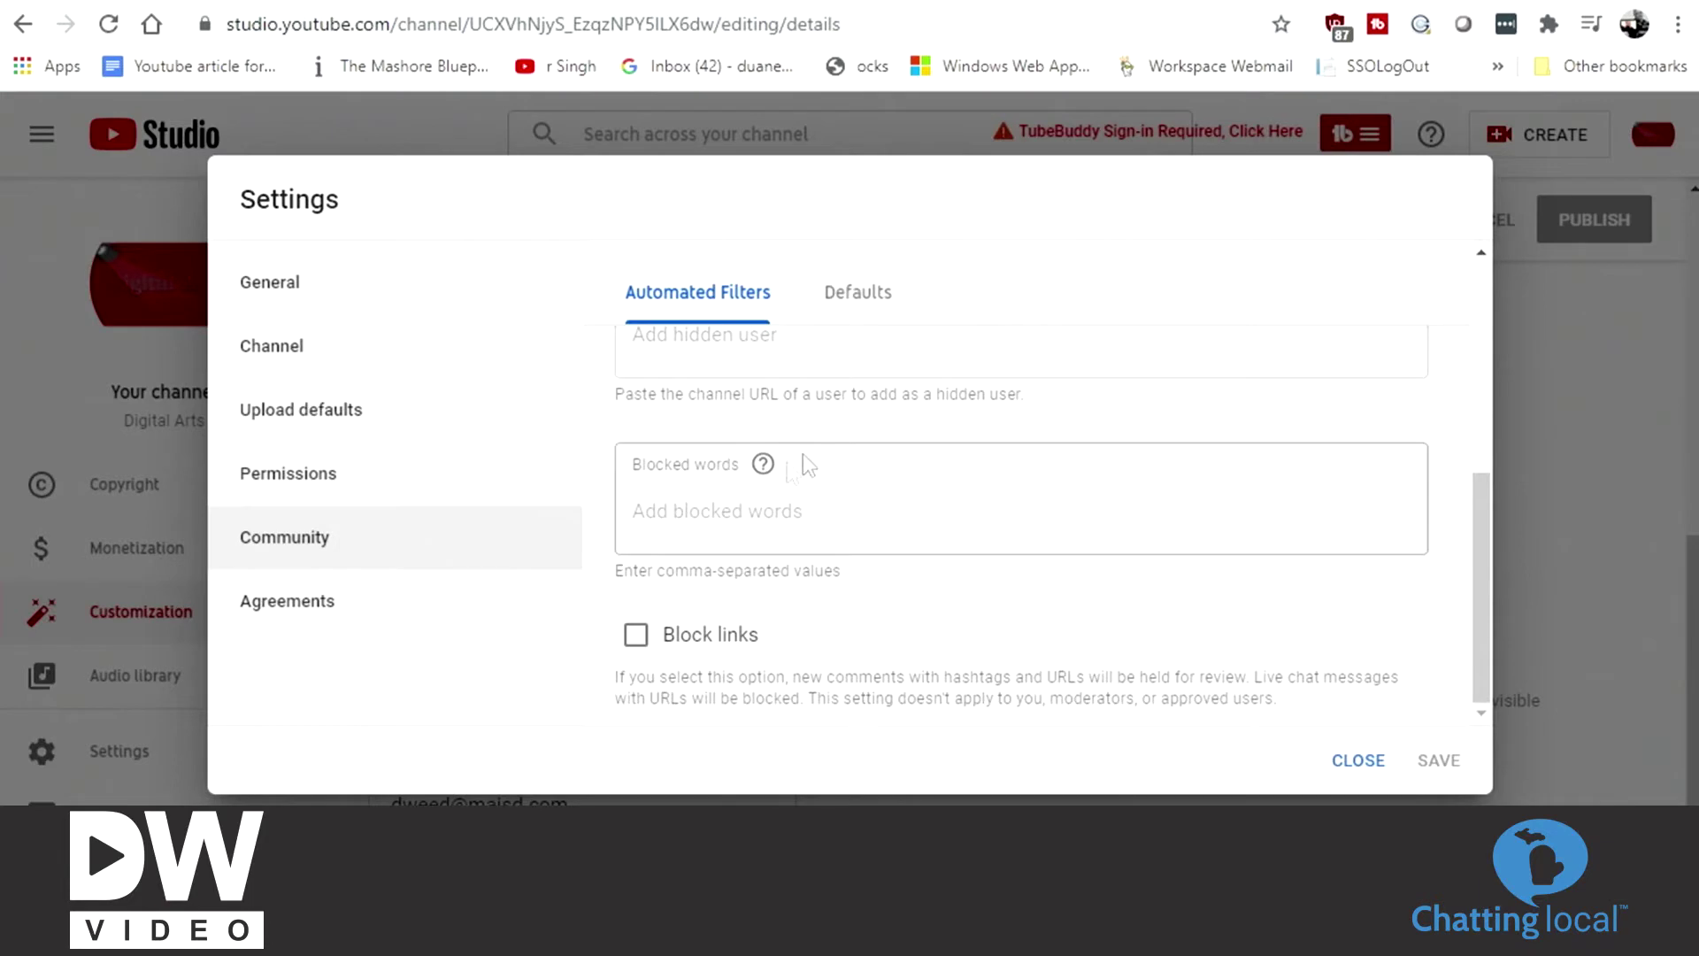
click(646, 511)
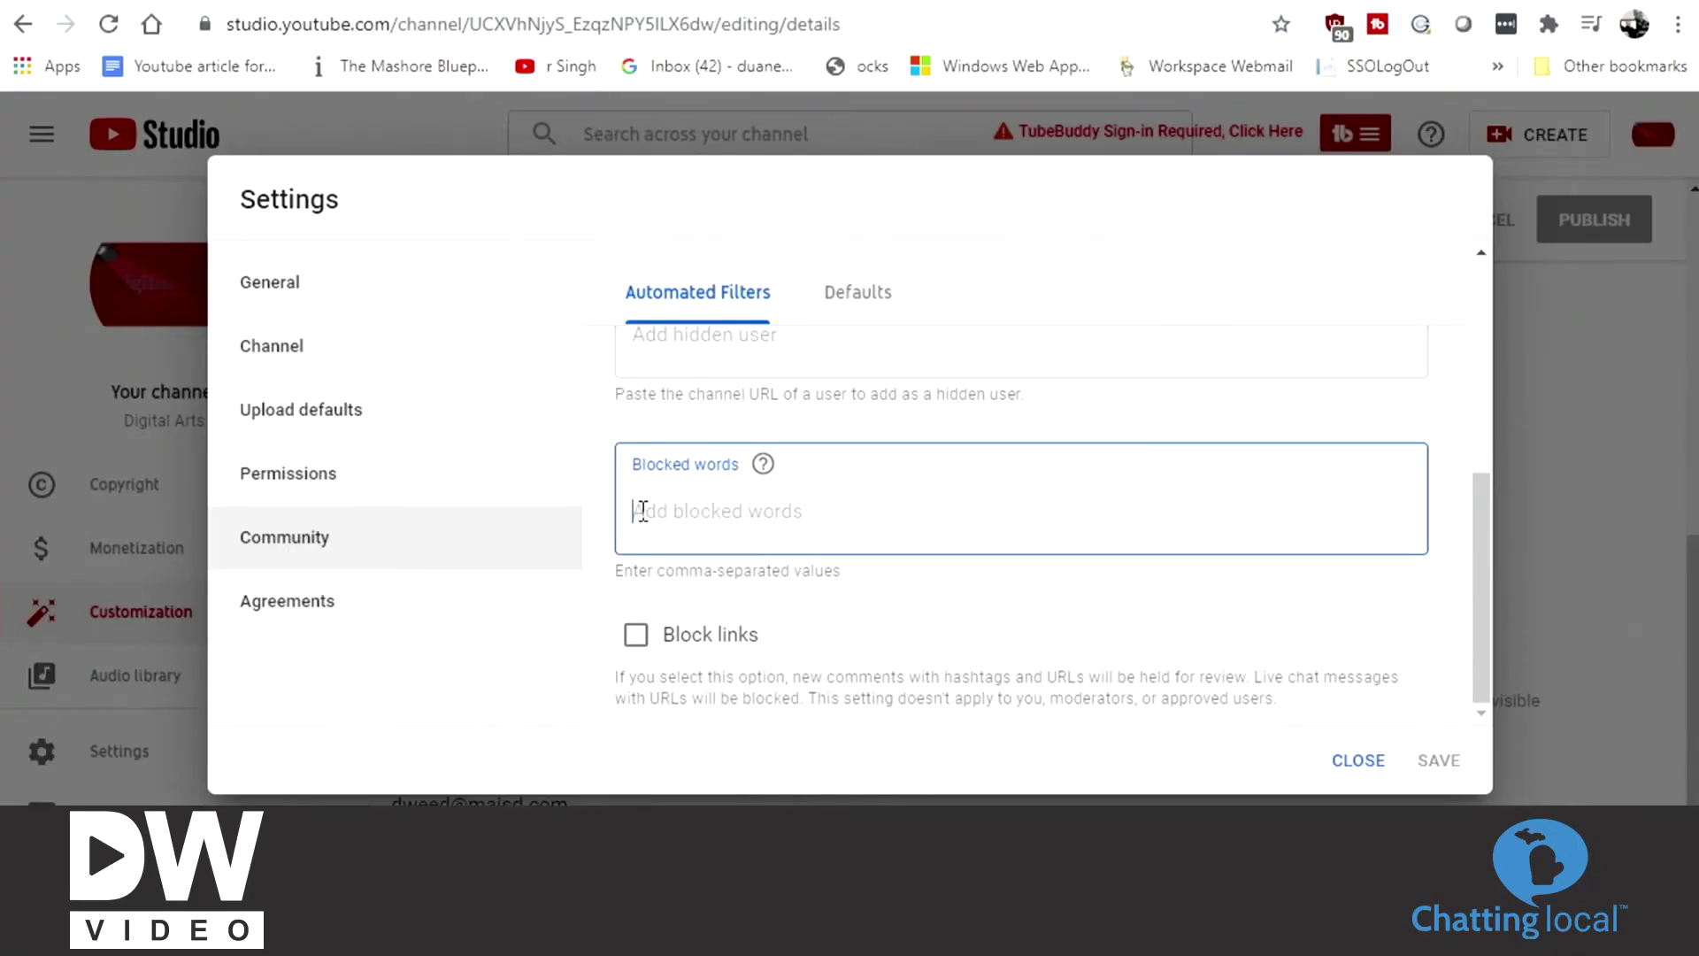
click(633, 637)
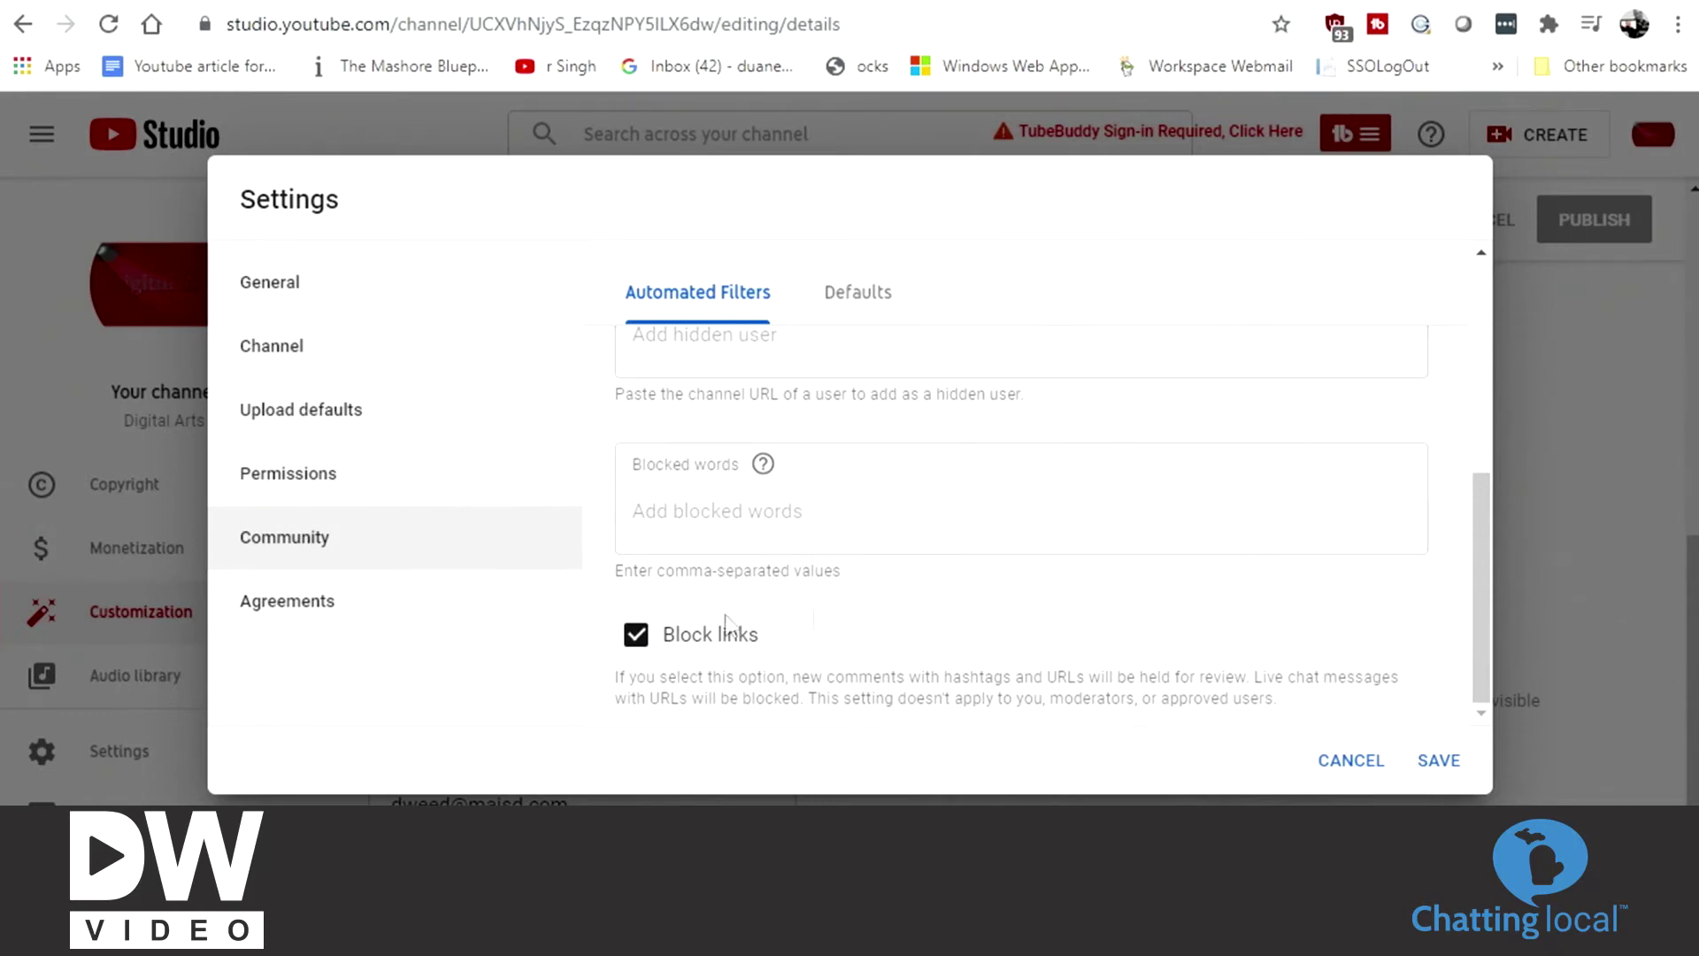
click(1437, 763)
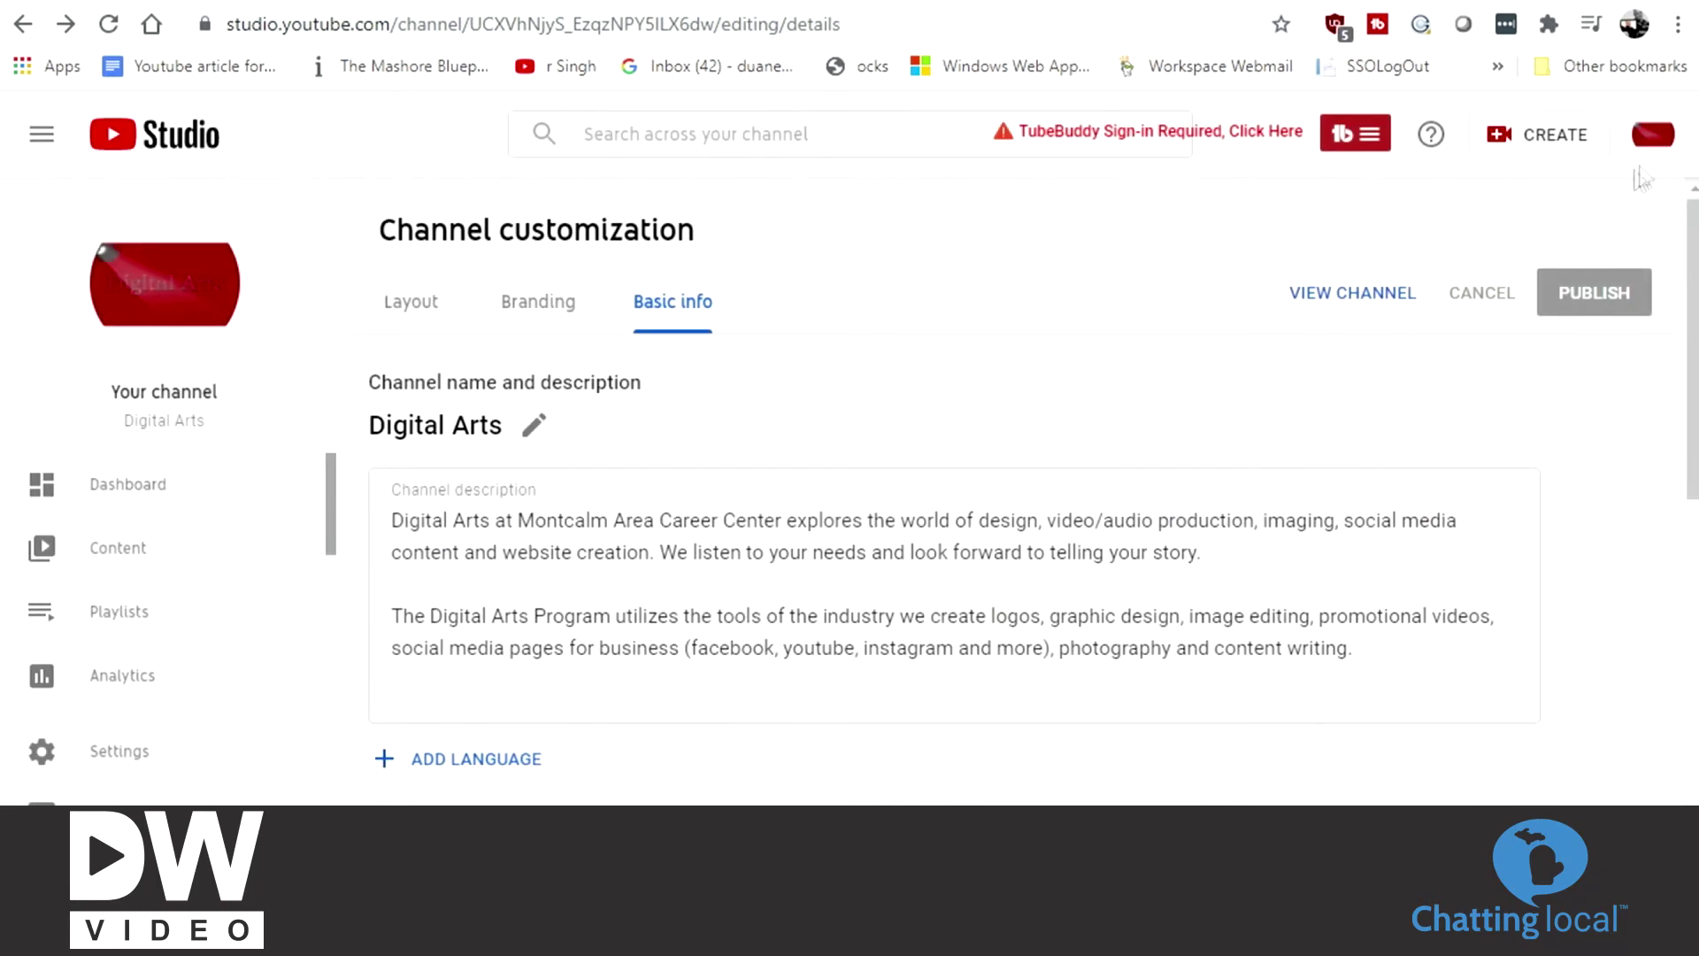
- Go from the Studio to the channel's YouTube page and open the YouTube account settings
click(1651, 142)
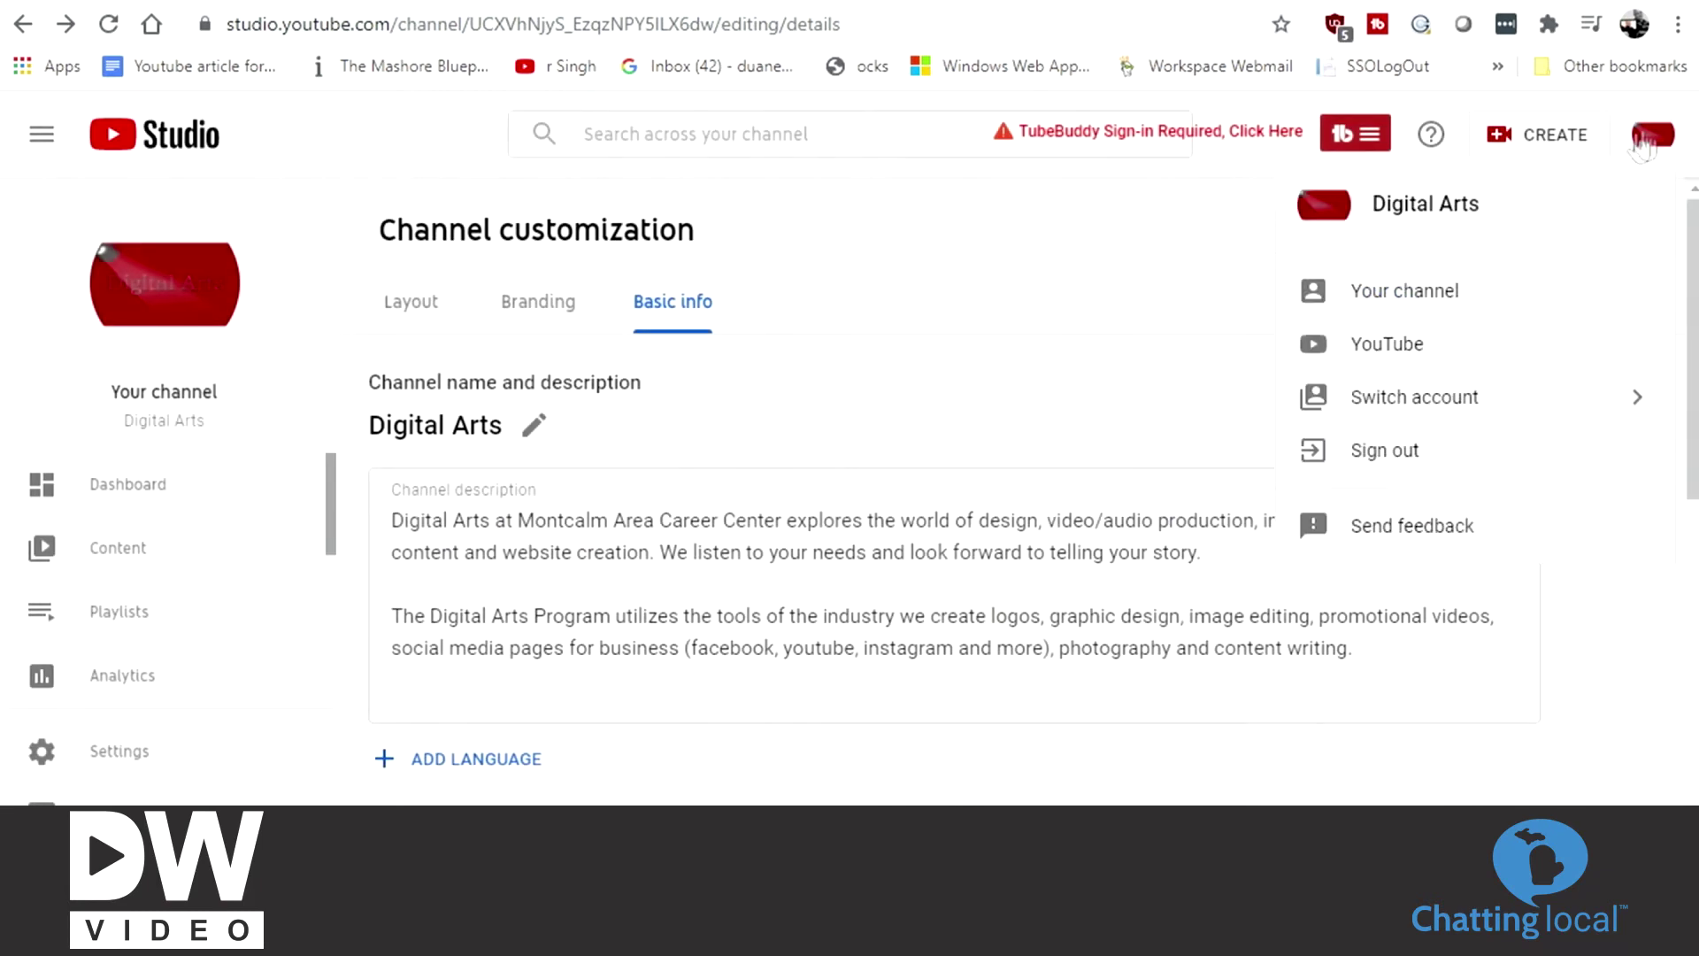
click(1416, 297)
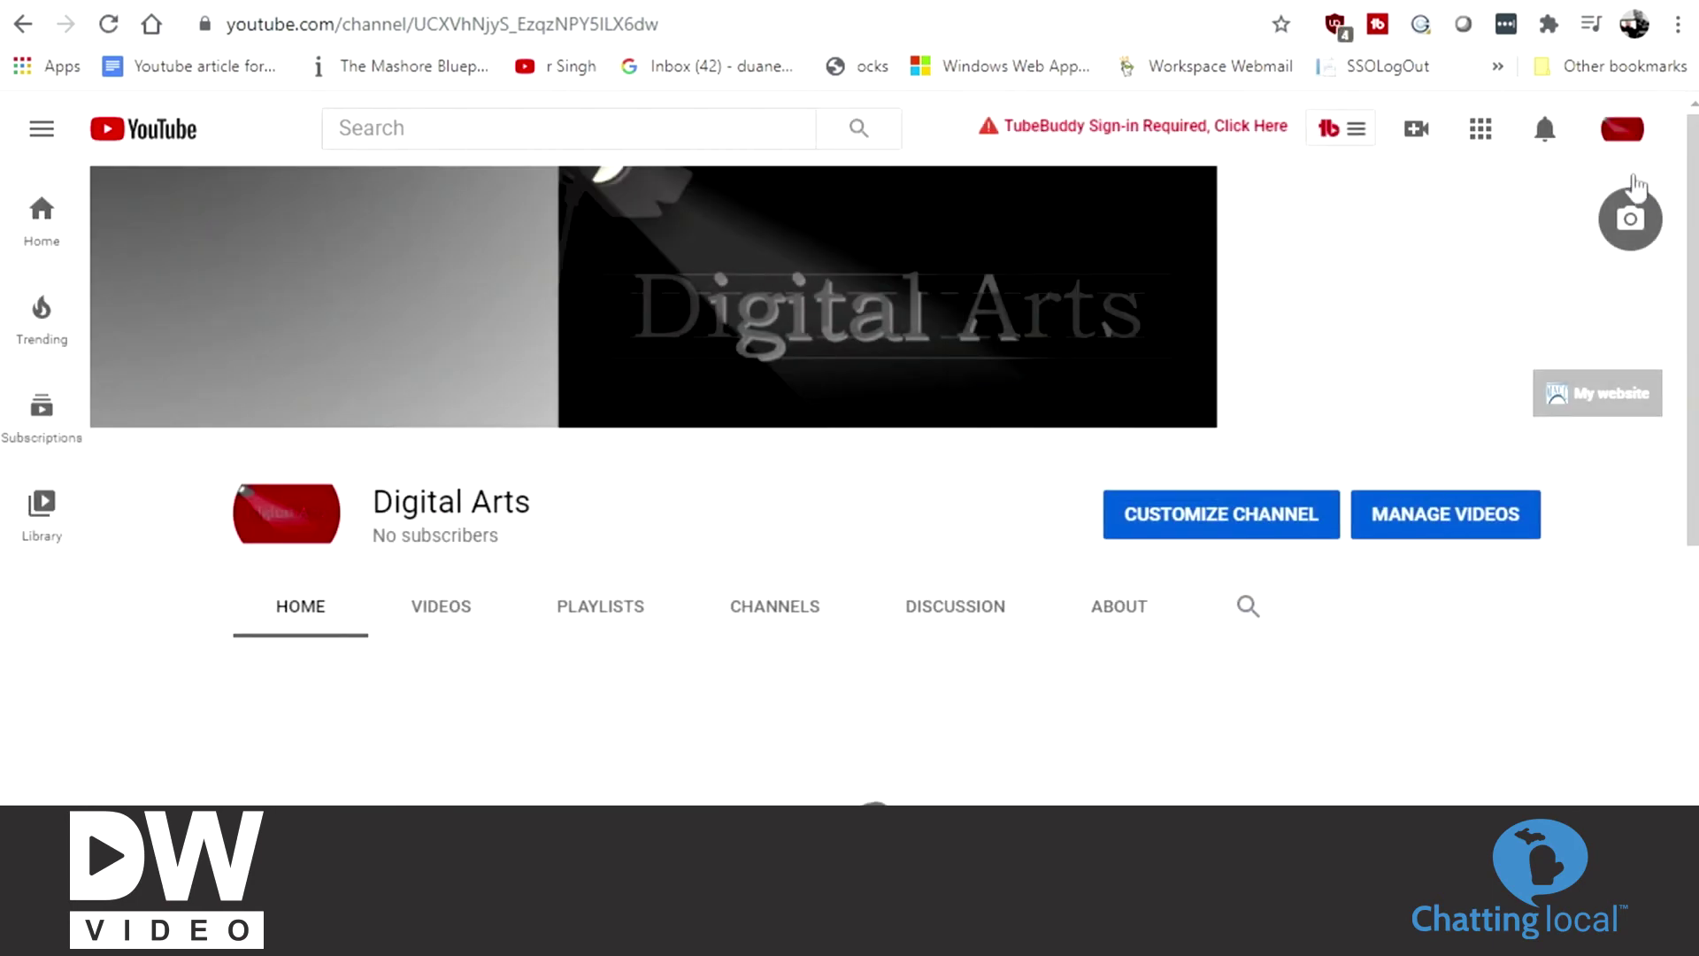
click(1628, 133)
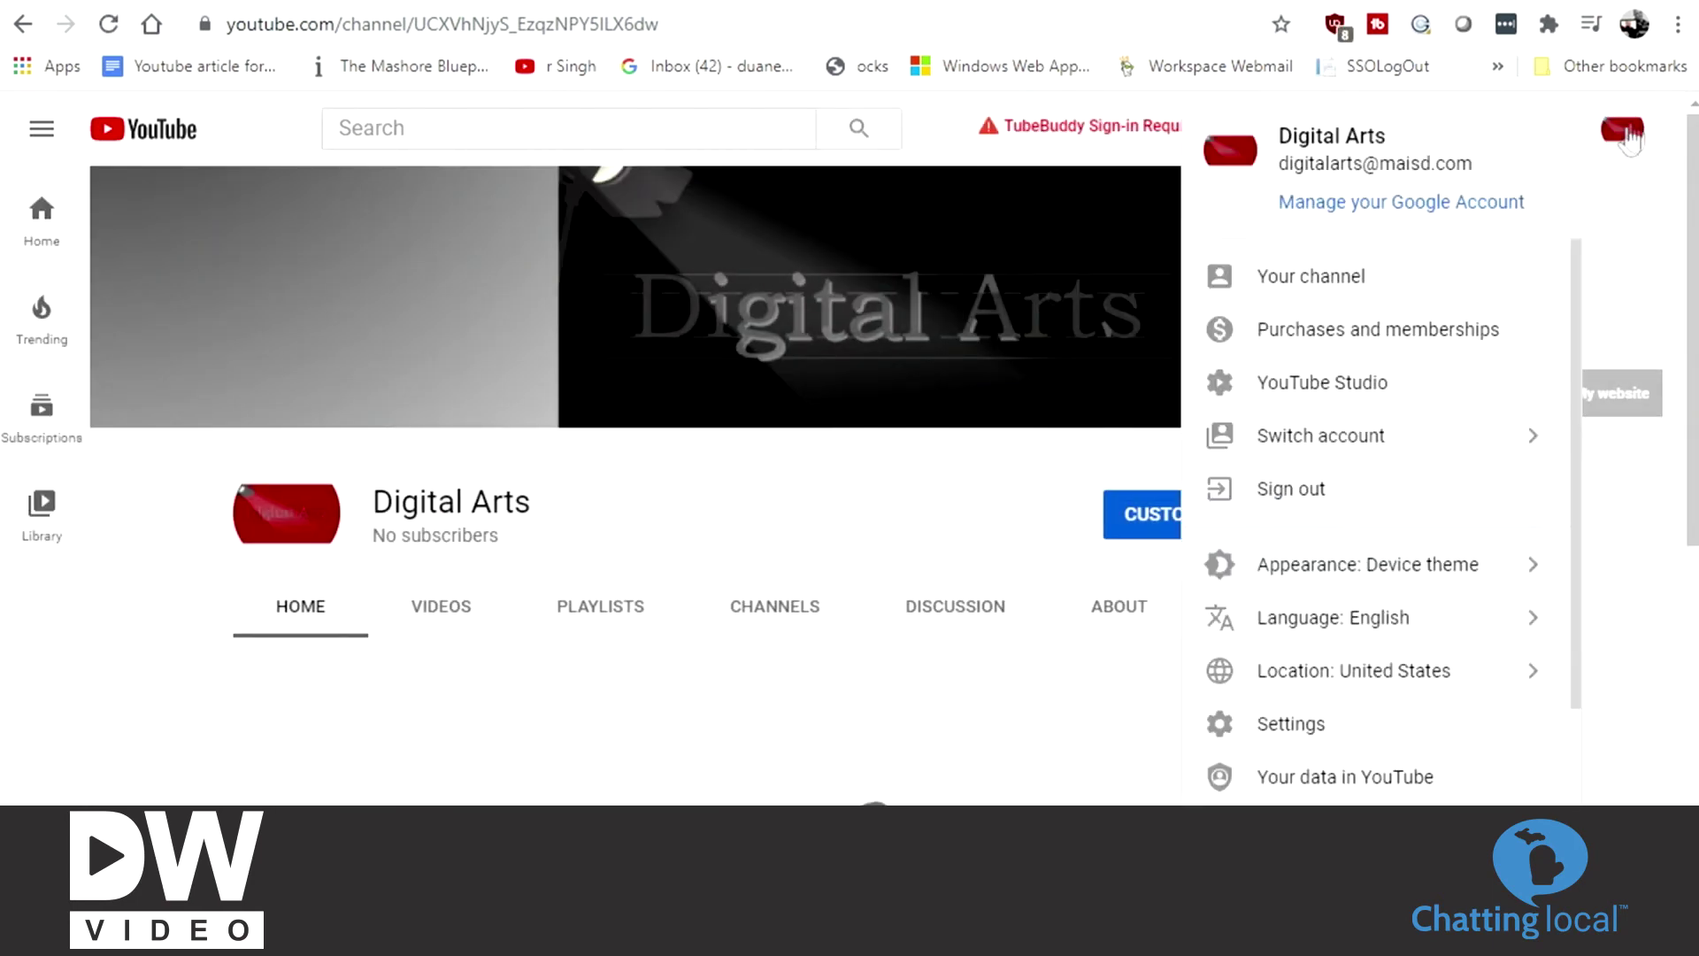
click(1277, 726)
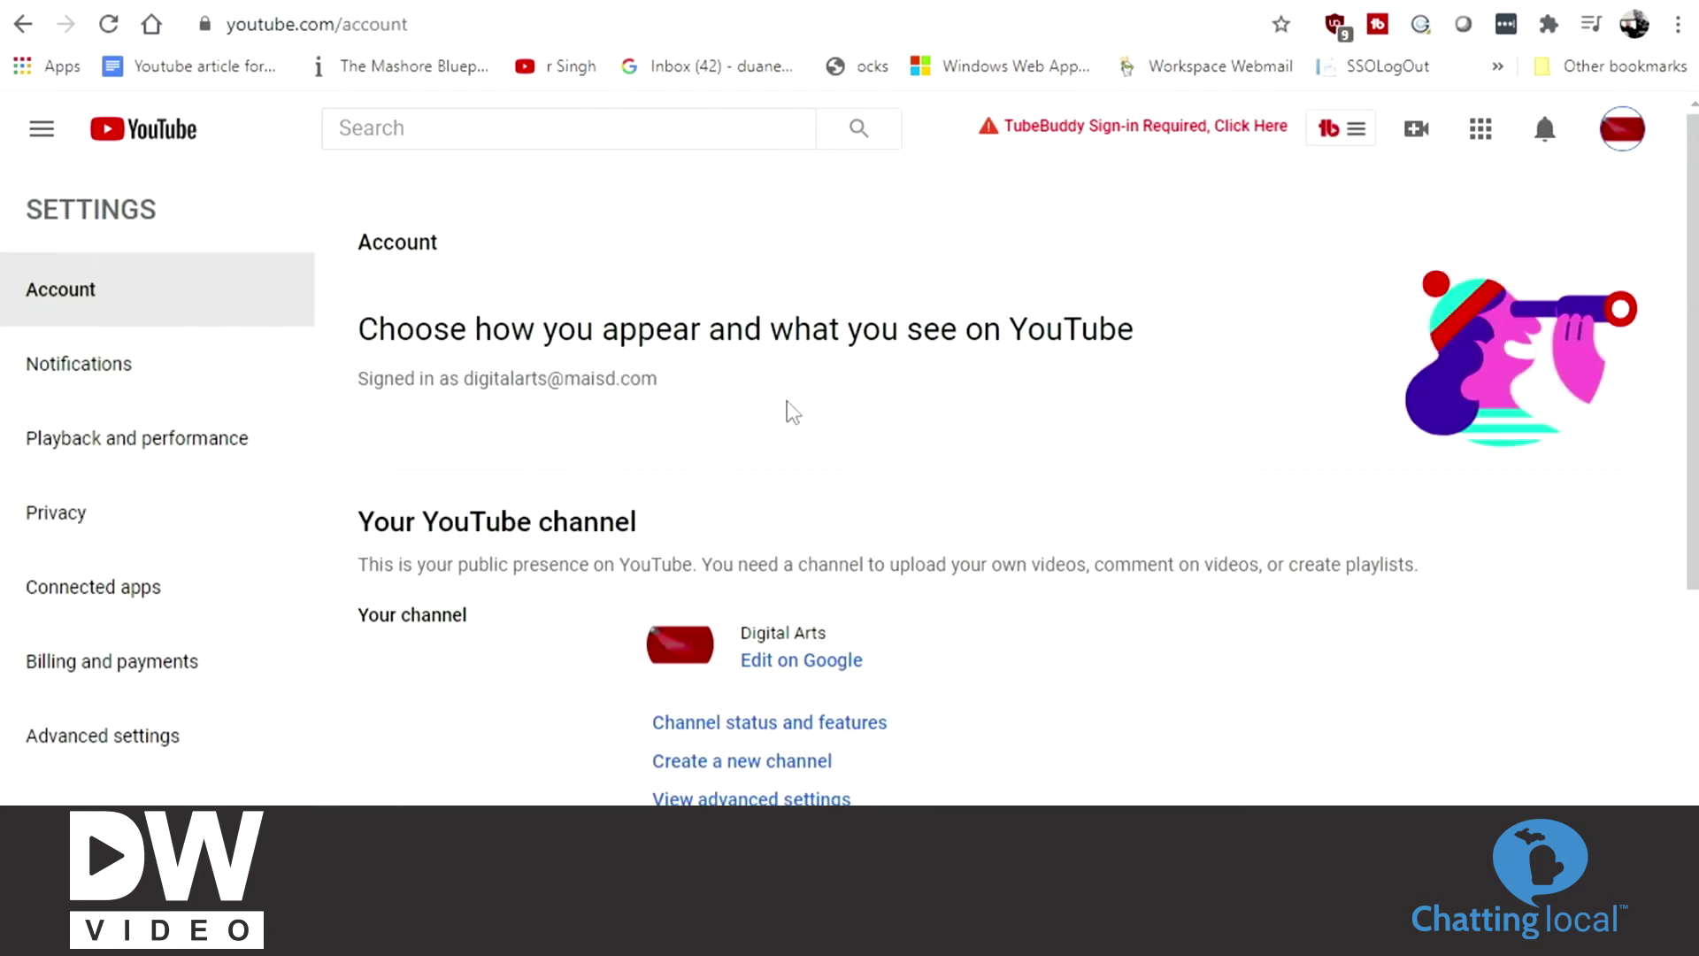
- Review the account's channel options and the advanced settings for the channel ID, moving and deleting the channel
scroll(788, 409, down, 3)
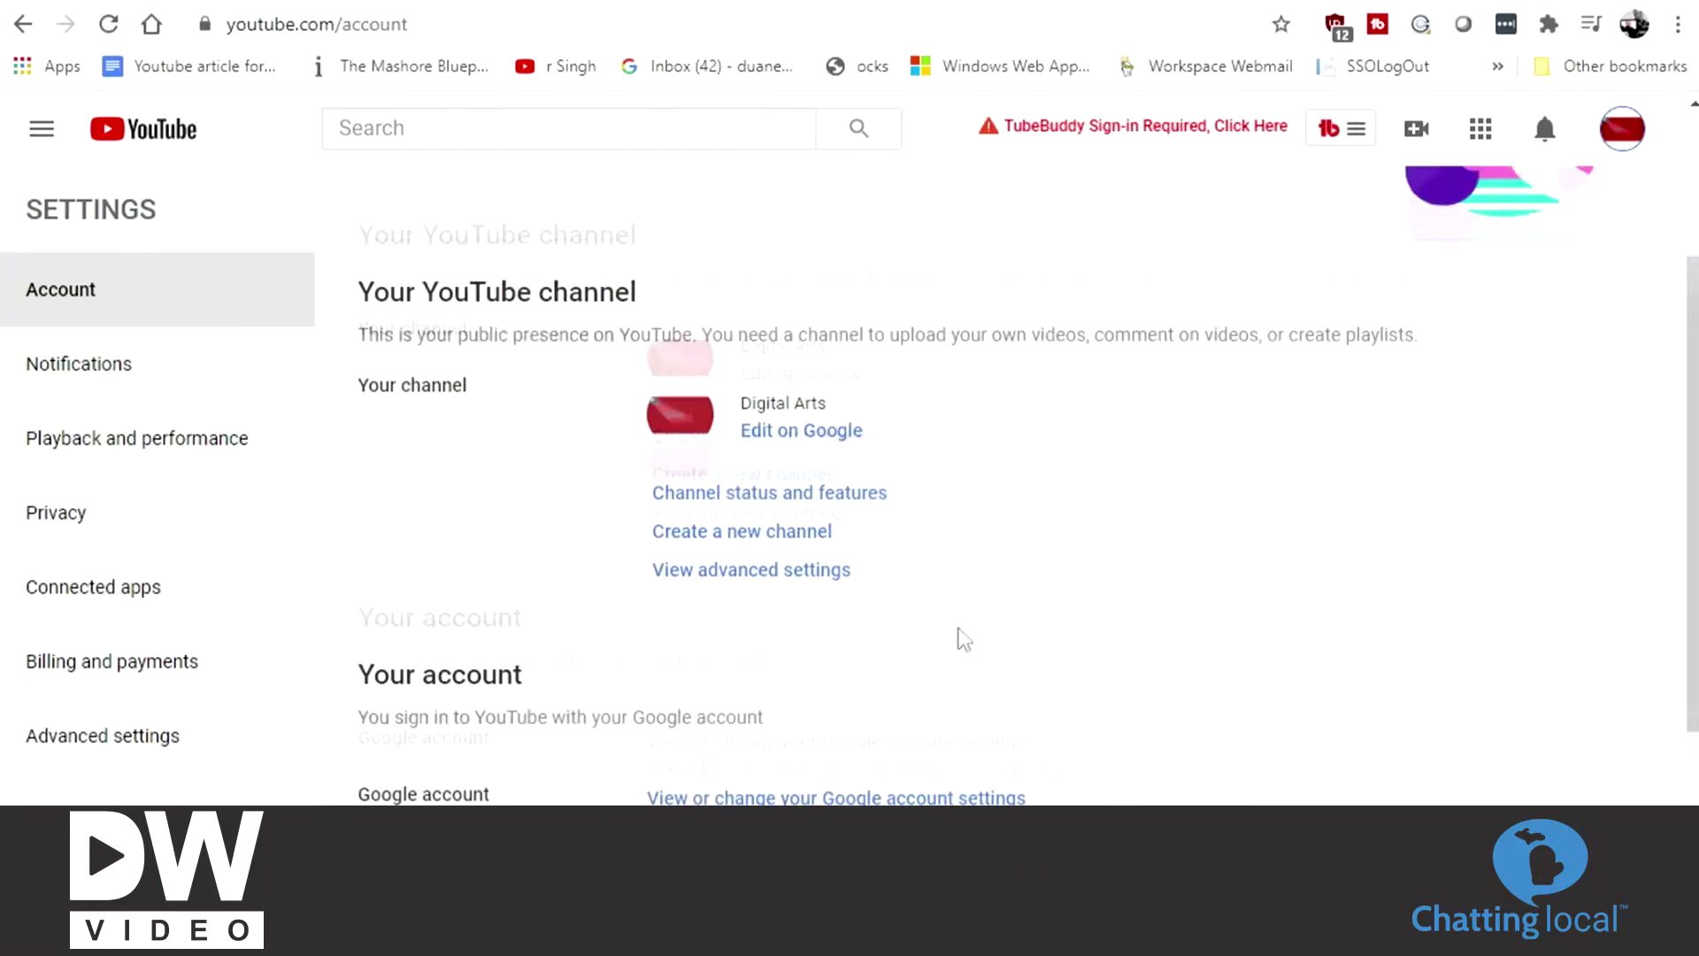
scroll(963, 637, up, 3)
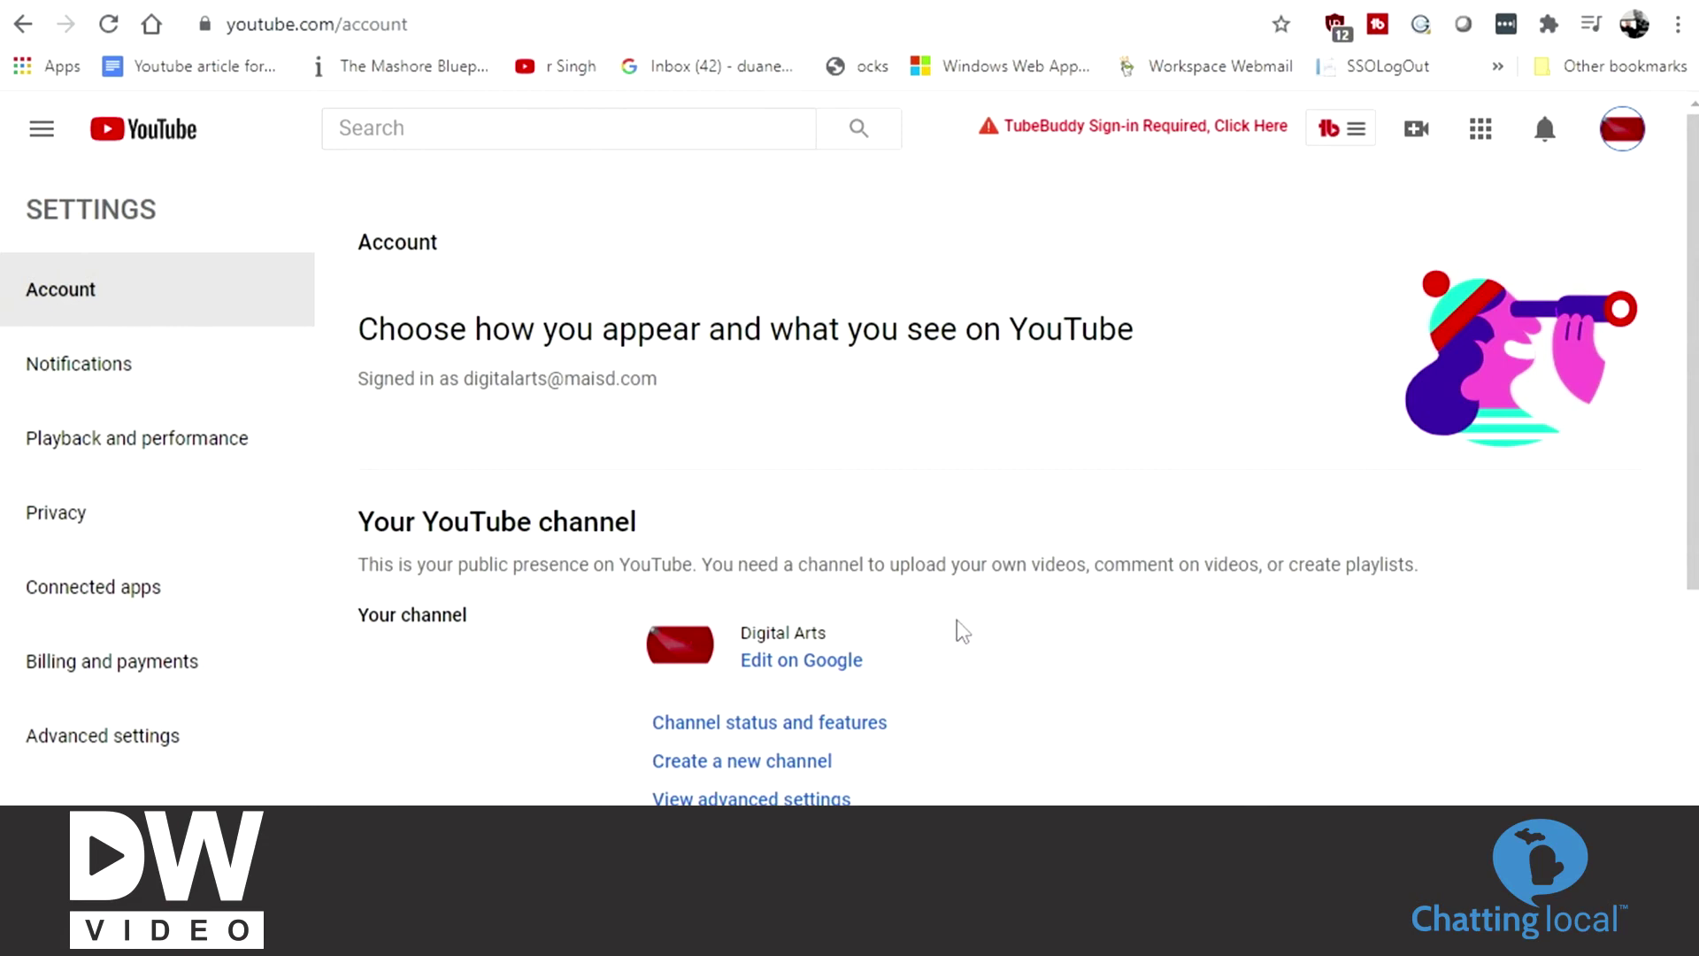
click(97, 741)
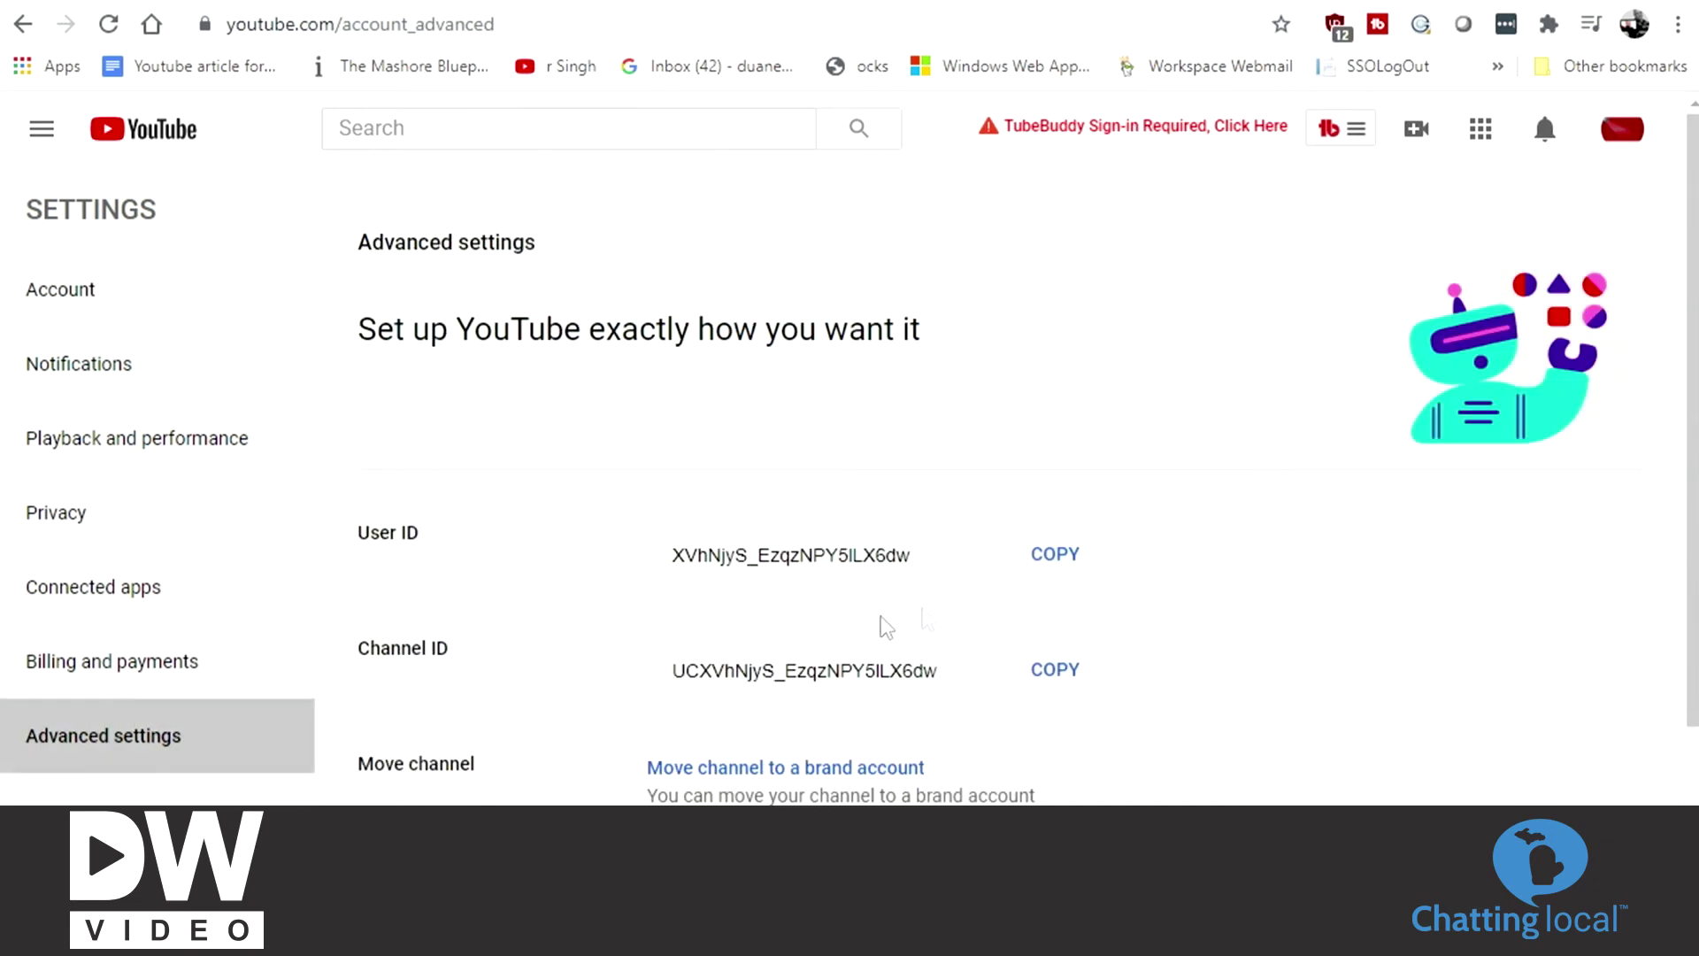
scroll(1204, 542, down, 2)
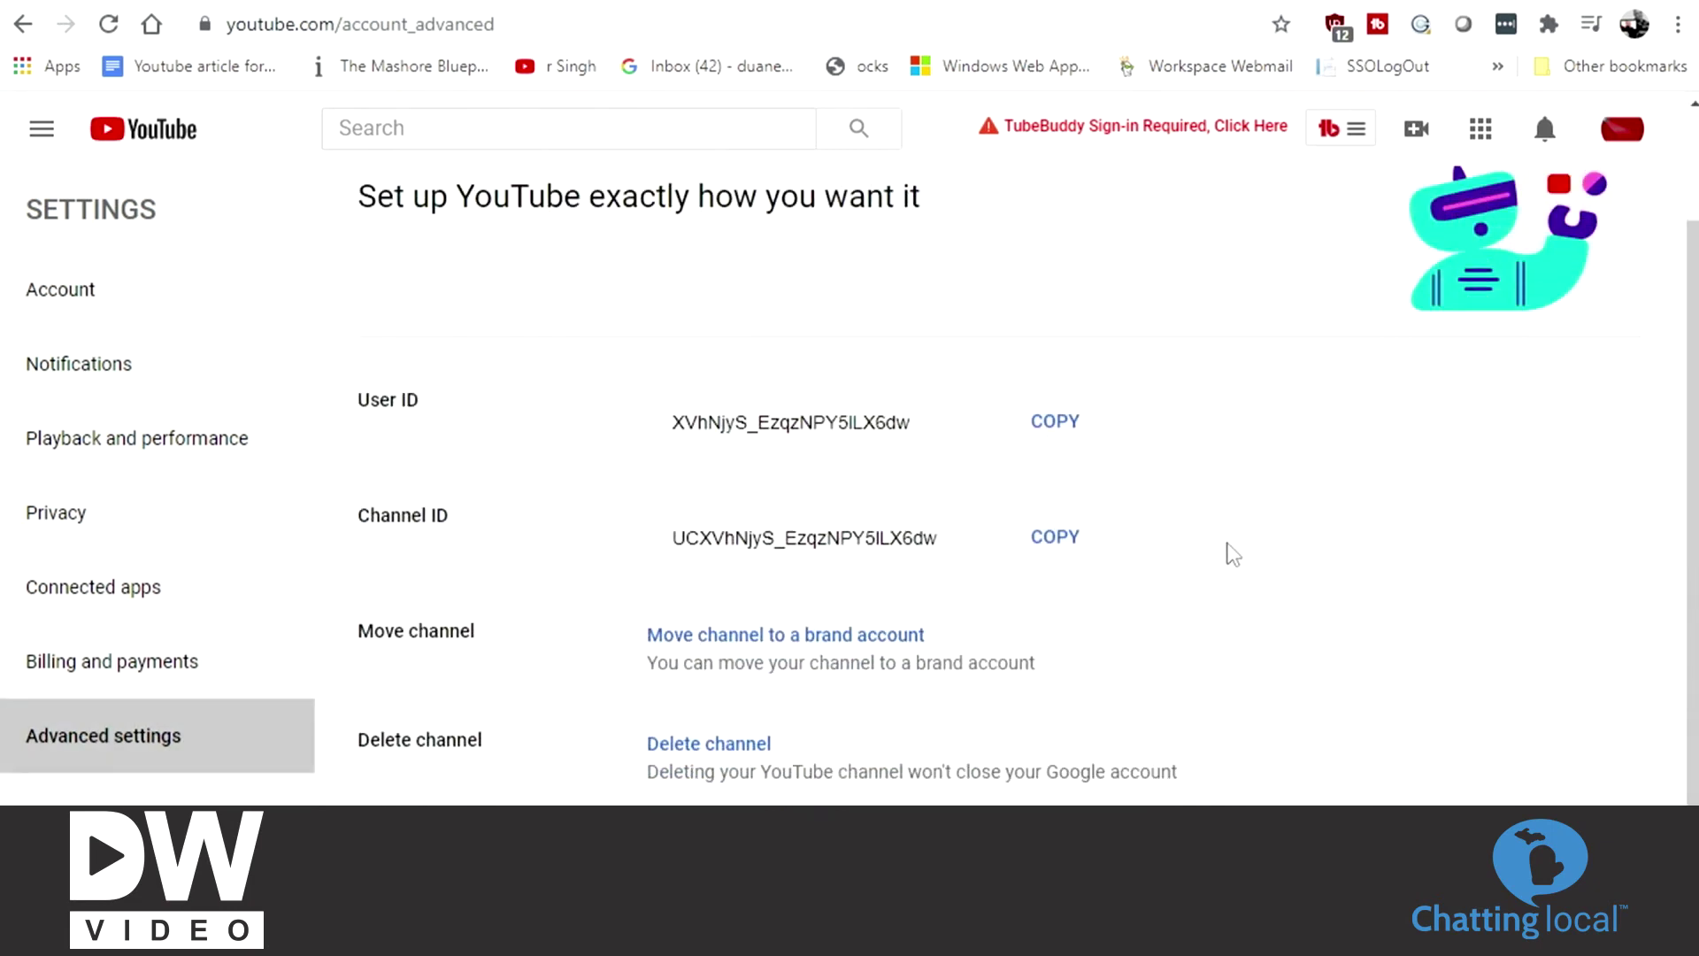